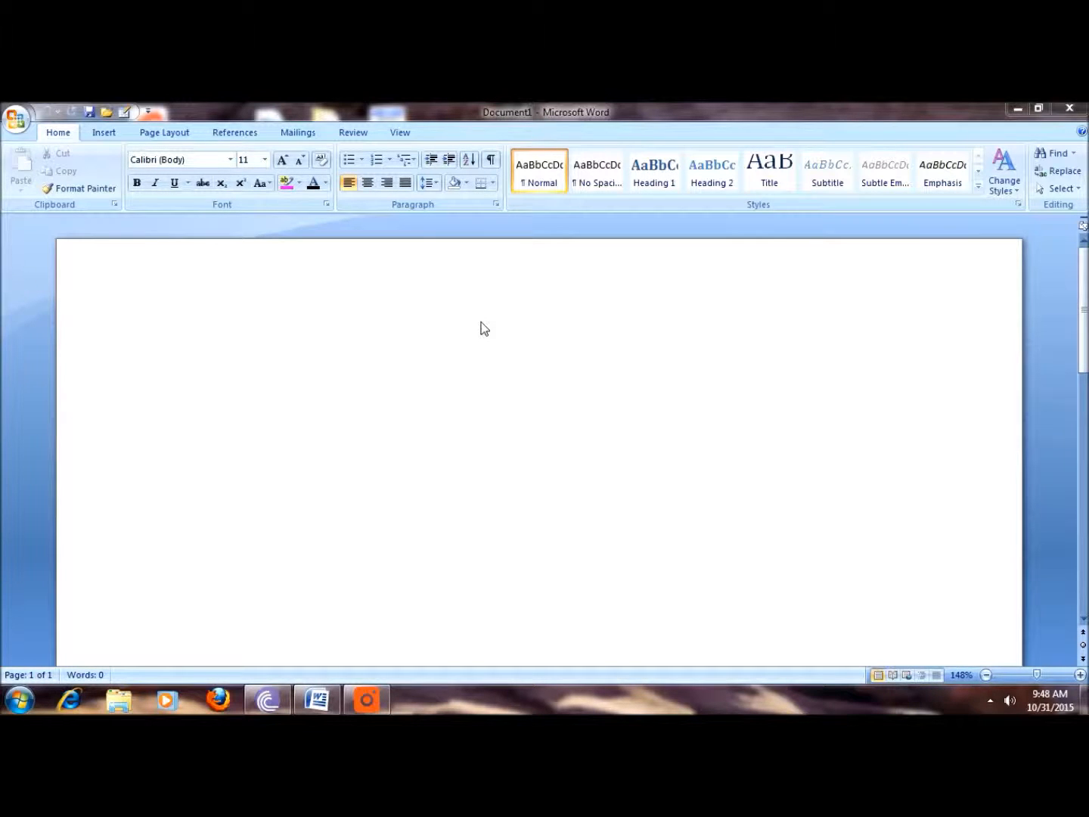
Enter the sender block at the start of the letter: "Kings college school", the P.O. box line and the country, each on its own line.
click(189, 348)
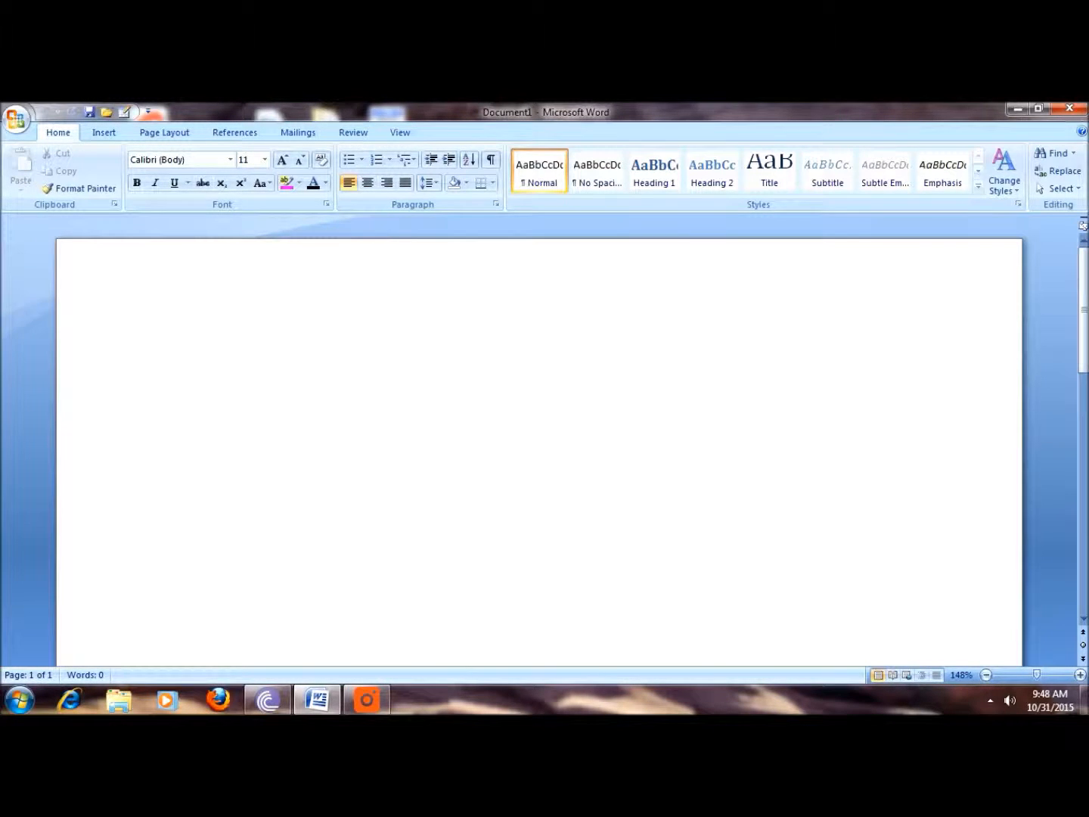
text(Kings college school)
key(Return)
text(p.o.box 256)
key(Return)
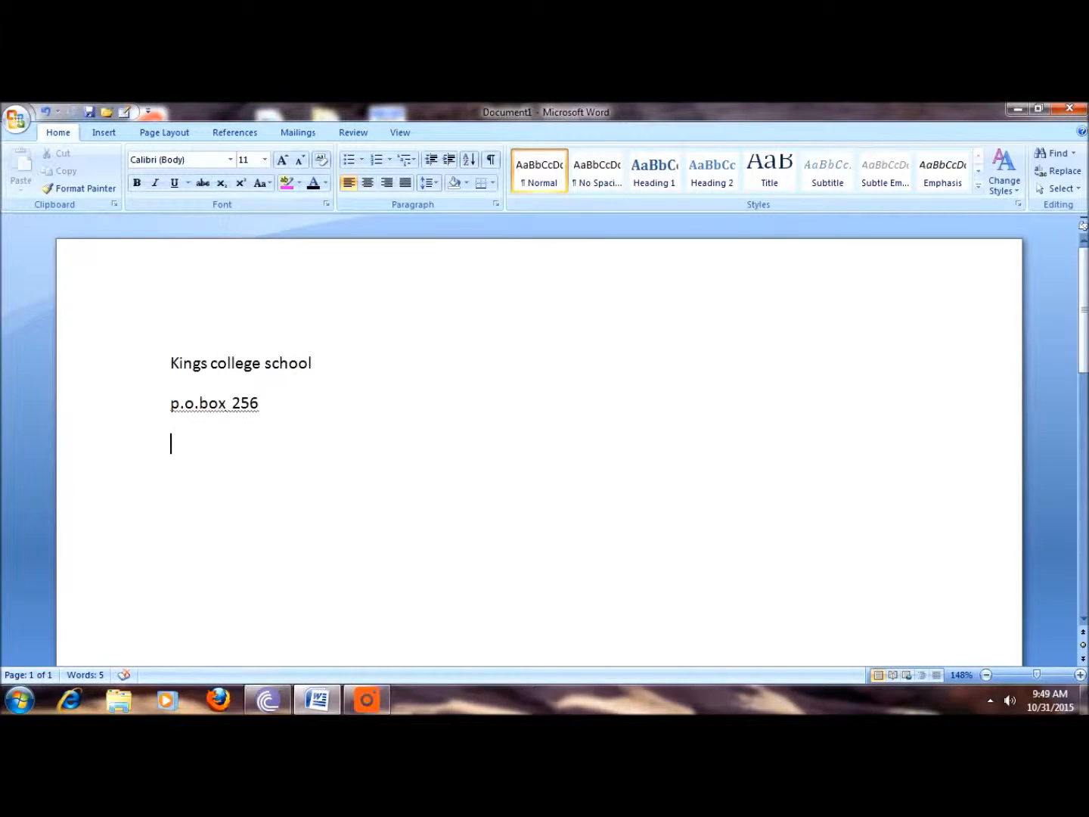
text(uganda)
Add a comma after "p.o.box" and accept the suggested corrections for the country's capital letter and the spacing before the box number.
click(228, 403)
text(,)
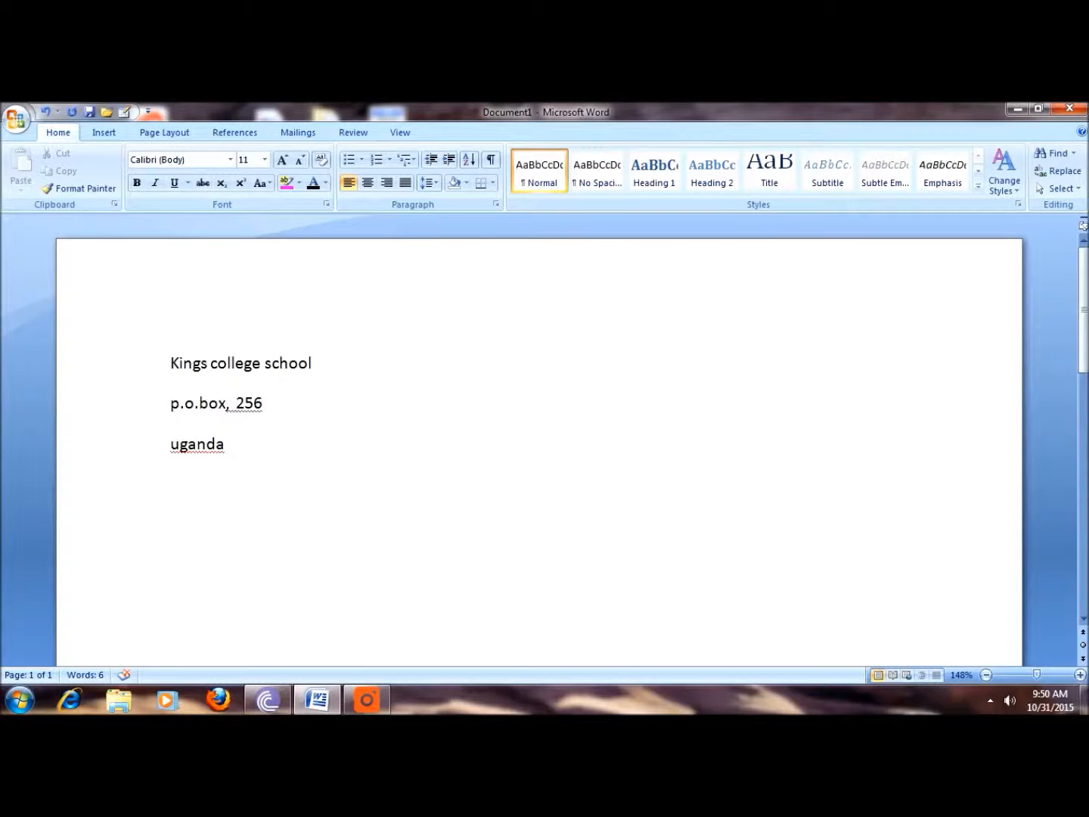
right_click(206, 450)
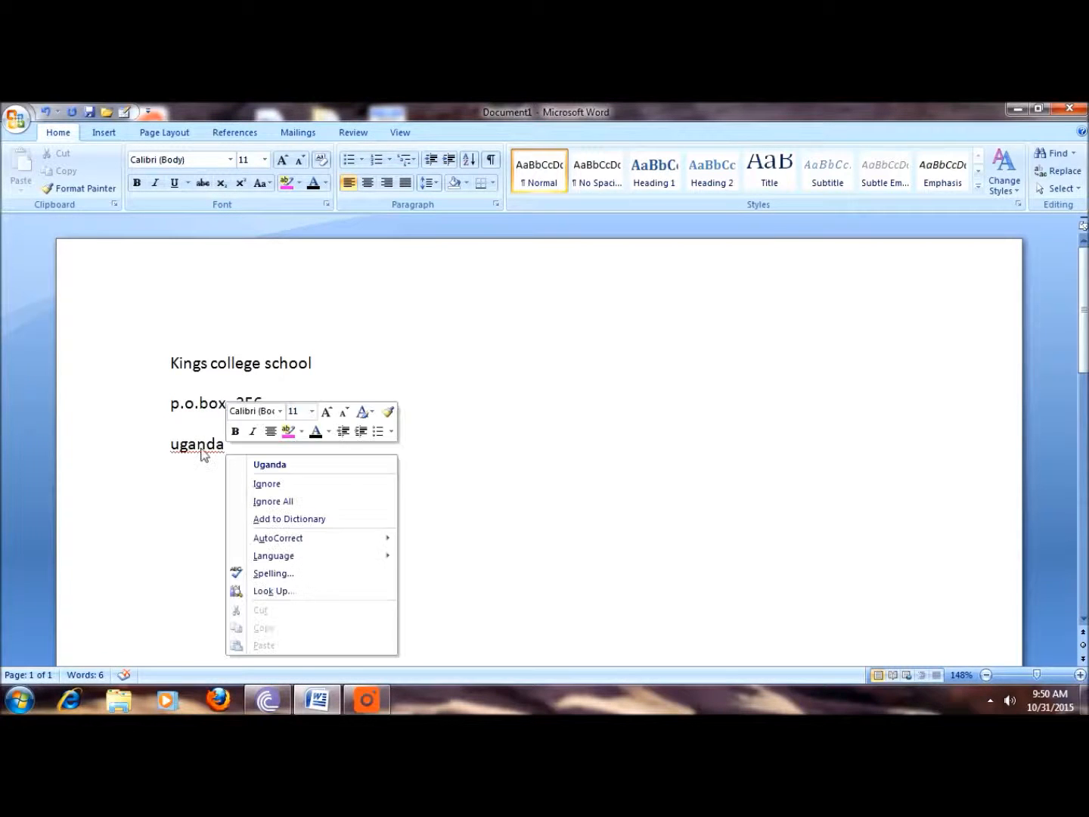
click(278, 465)
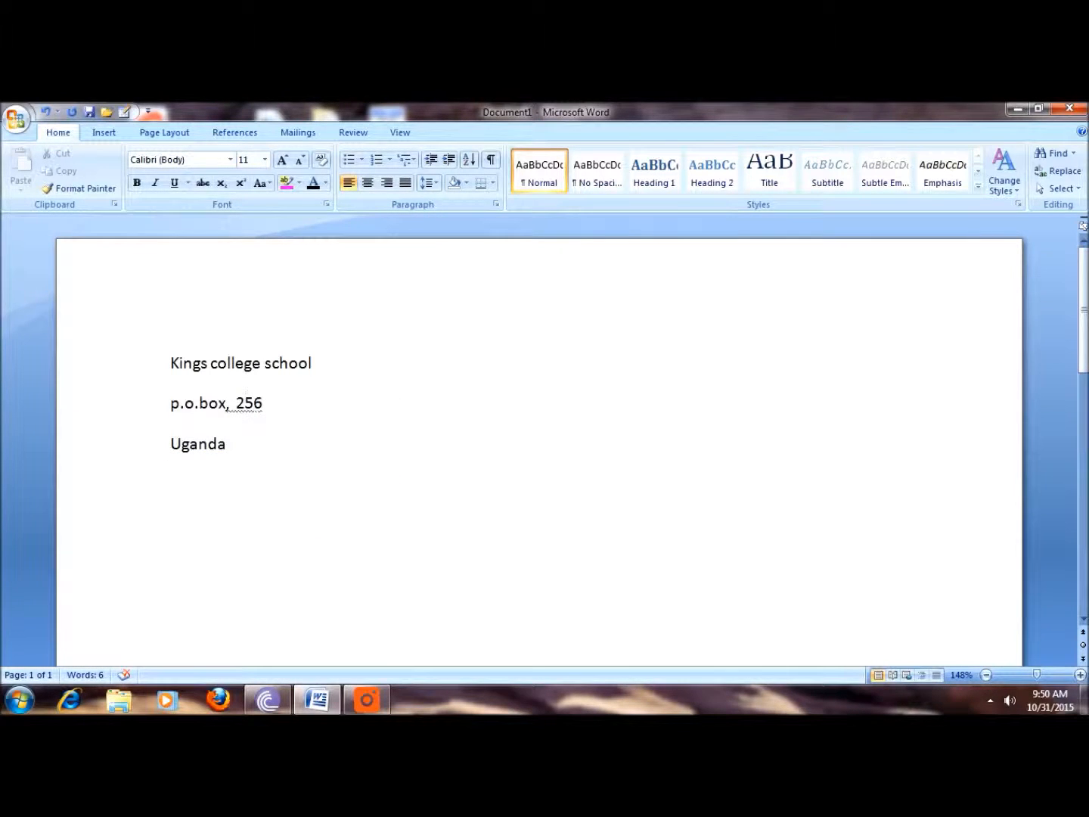
click(245, 403)
right_click(253, 408)
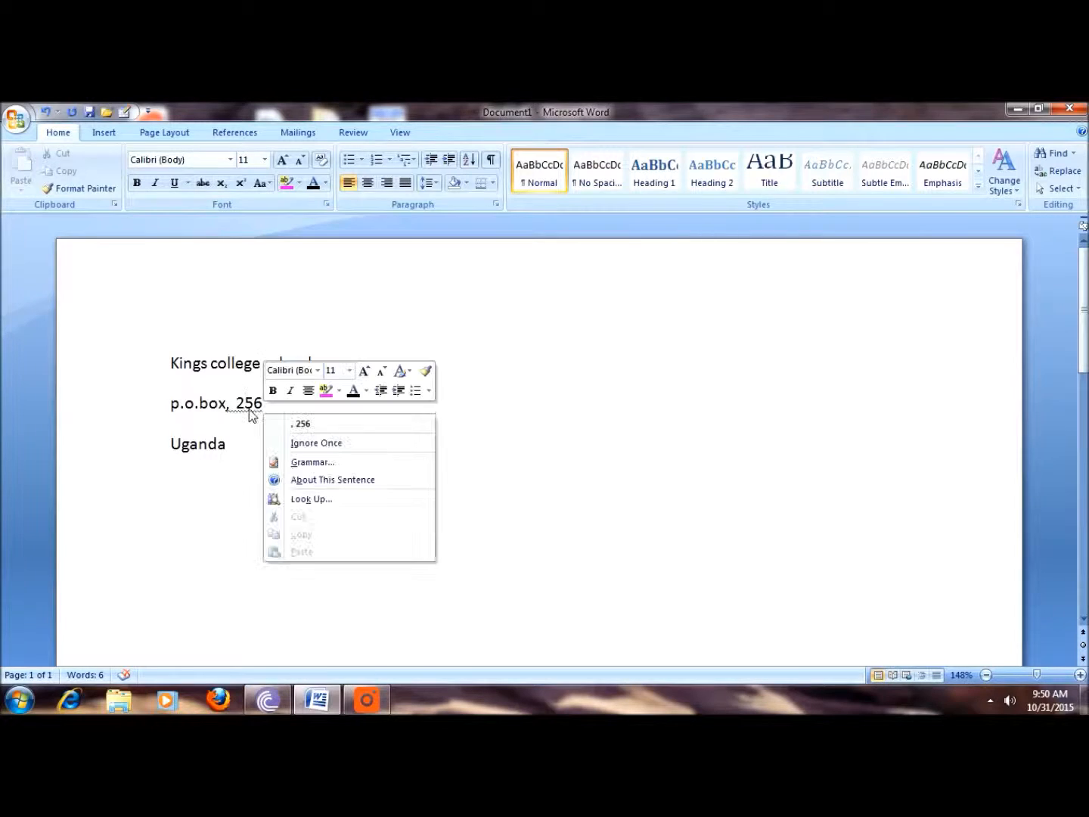
click(311, 426)
Add the salutation to the recipient and begin the first paragraph with "Considering what we discussed earlier, I'm happy to inform you".
click(173, 485)
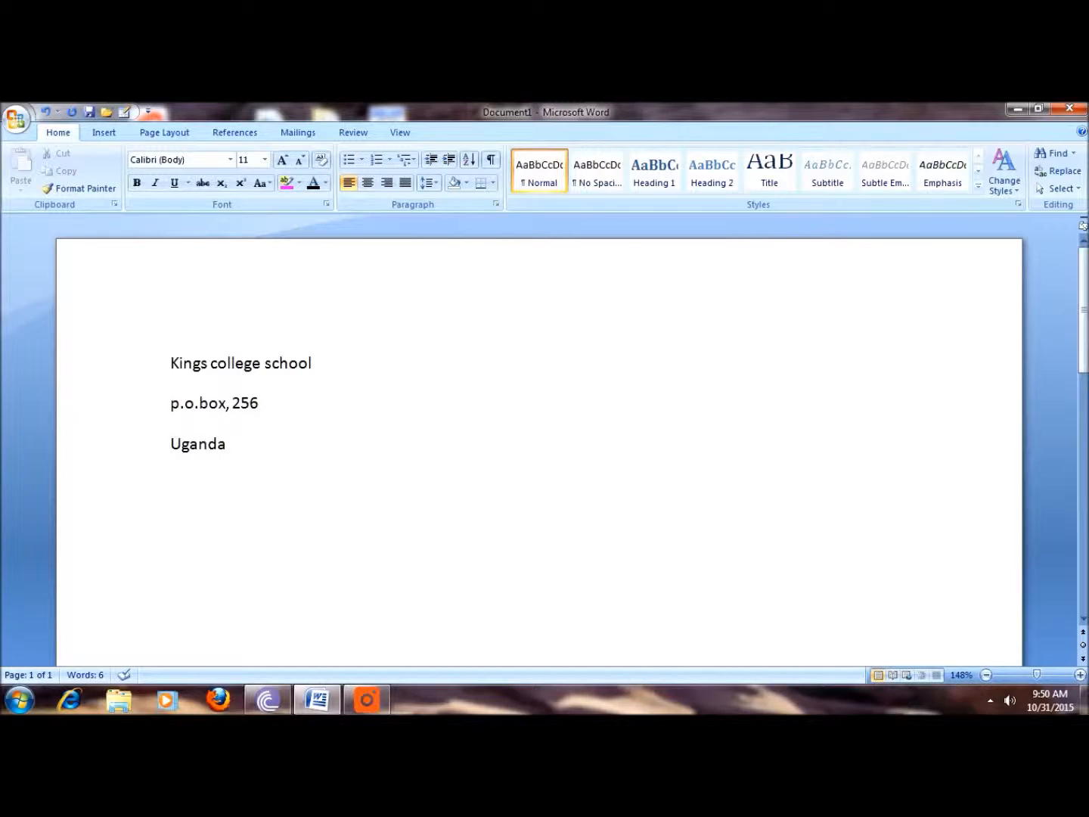
text(Dear Mr. Egessa,)
key(Return)
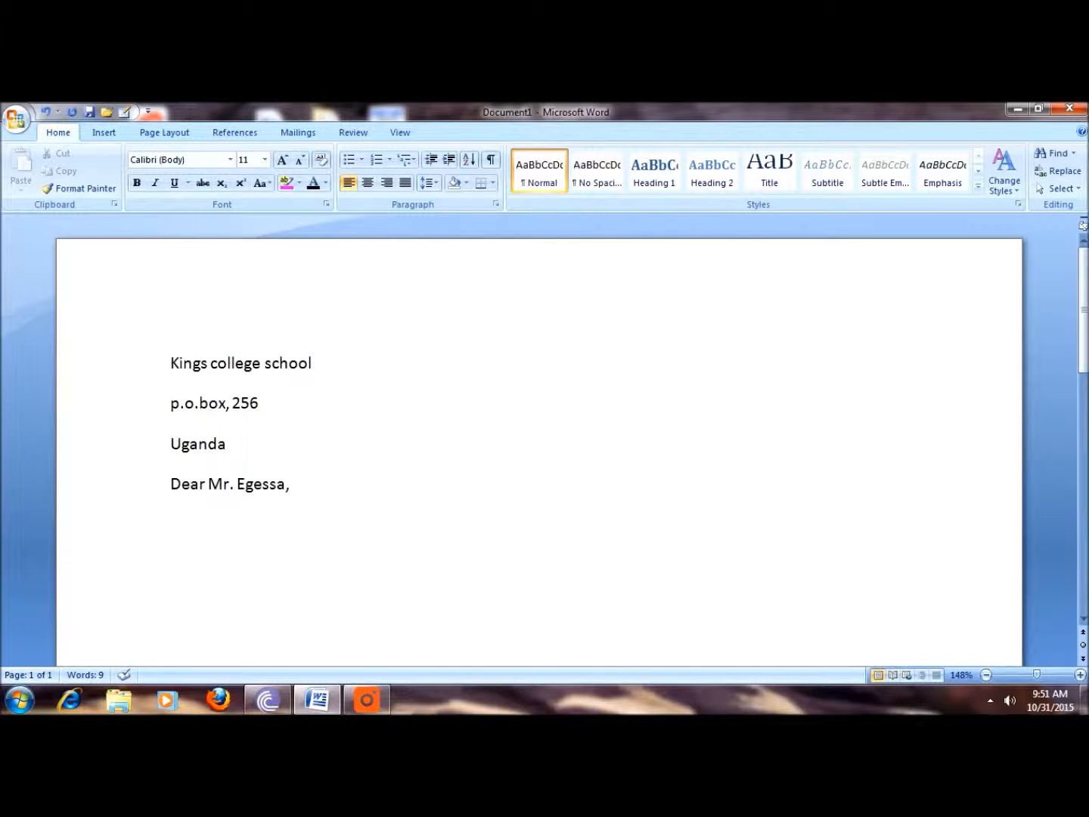
text(Considering what we discussed earlier, im happy to inform)
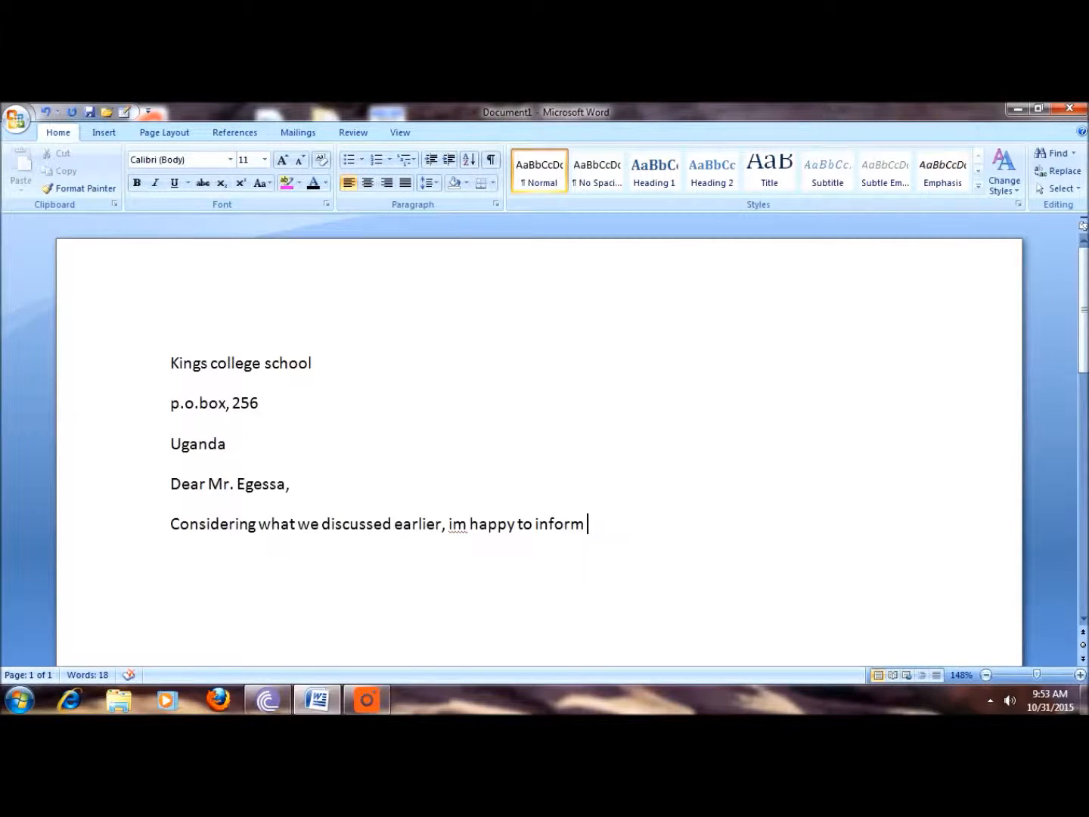
text( you)
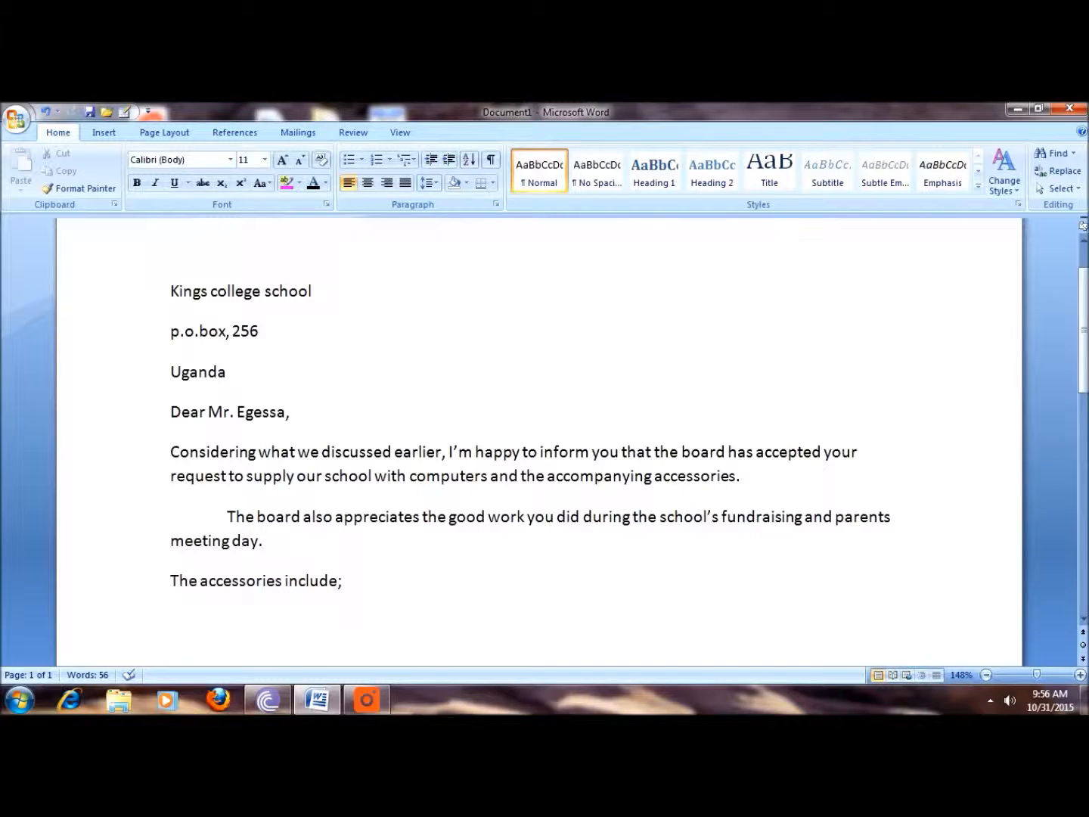
Create an uppercase Roman numeral list under "The accessories include;" with Keyboards, Flash disks, Mouse and Computer textbooks, and end the list.
click(362, 160)
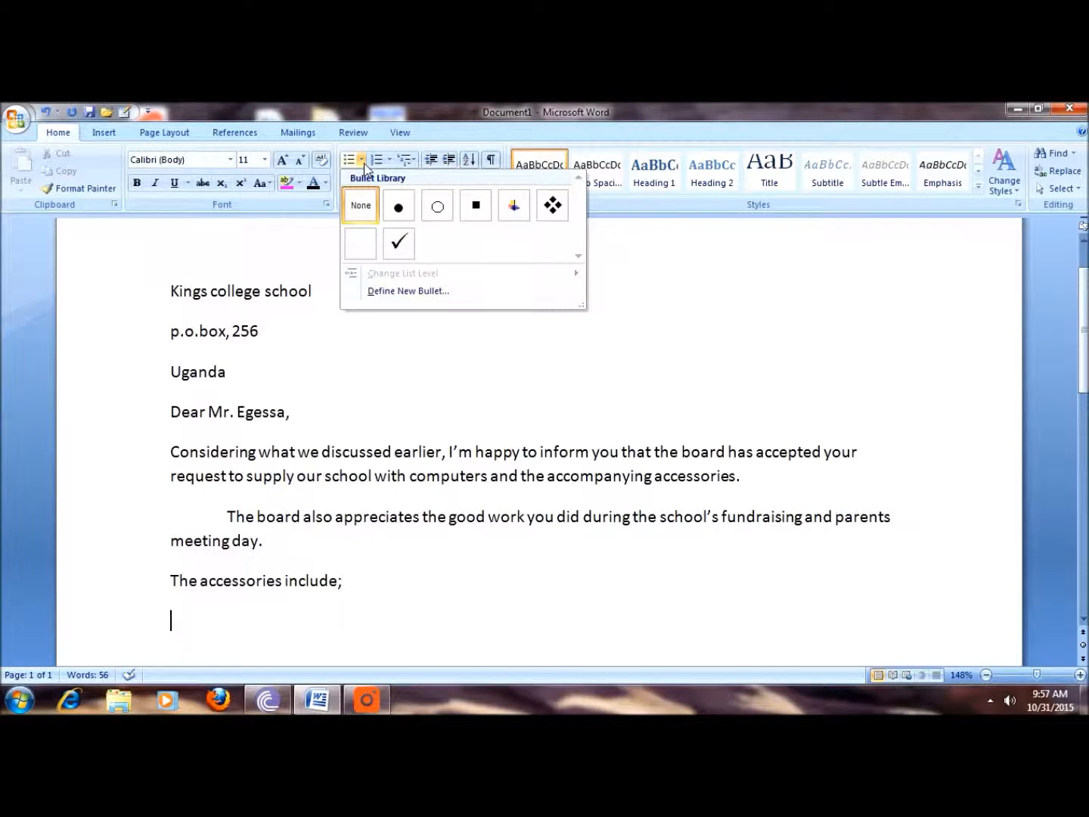
click(388, 161)
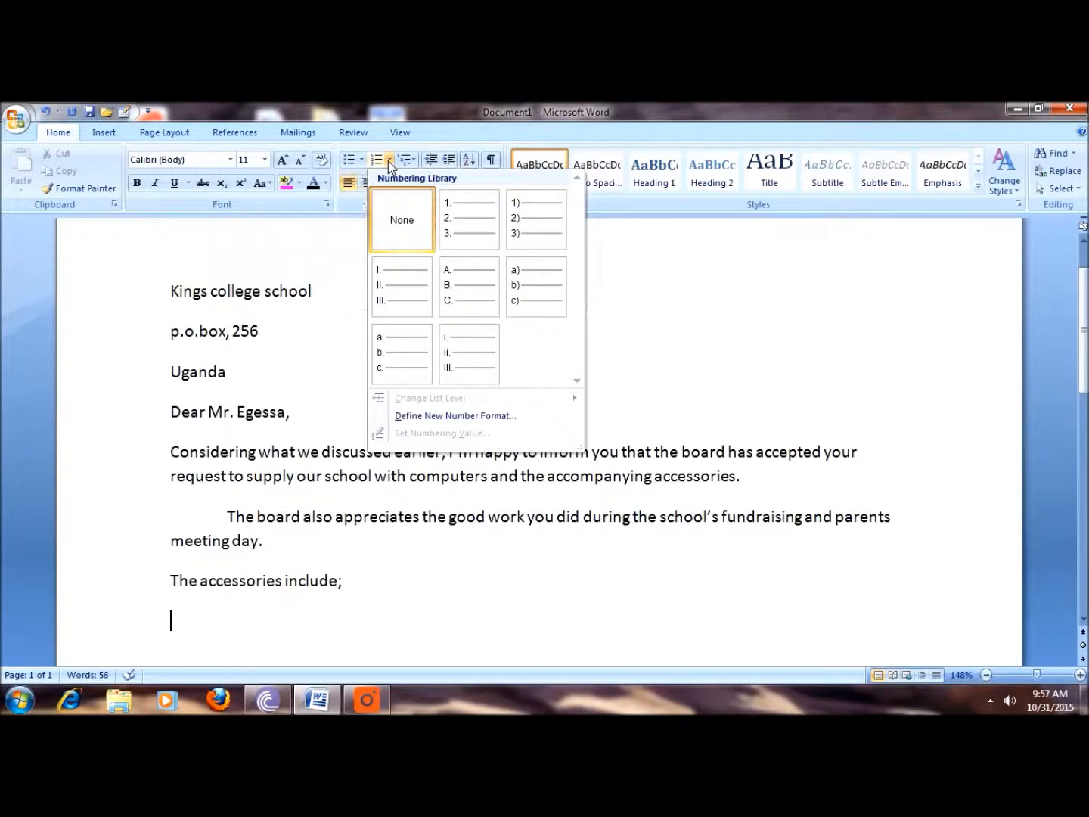
click(401, 286)
text(Keyboards)
key(Return)
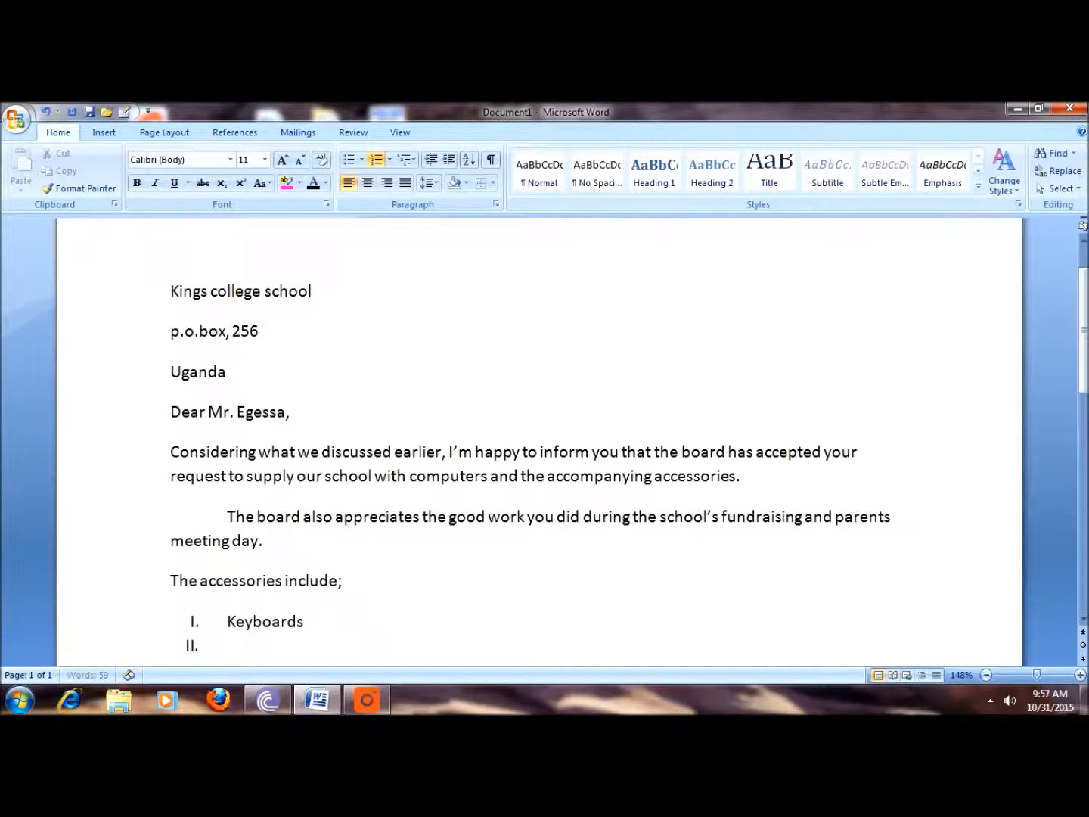
scroll(1085, 335, down, 1)
scroll(1085, 335, down, 1)
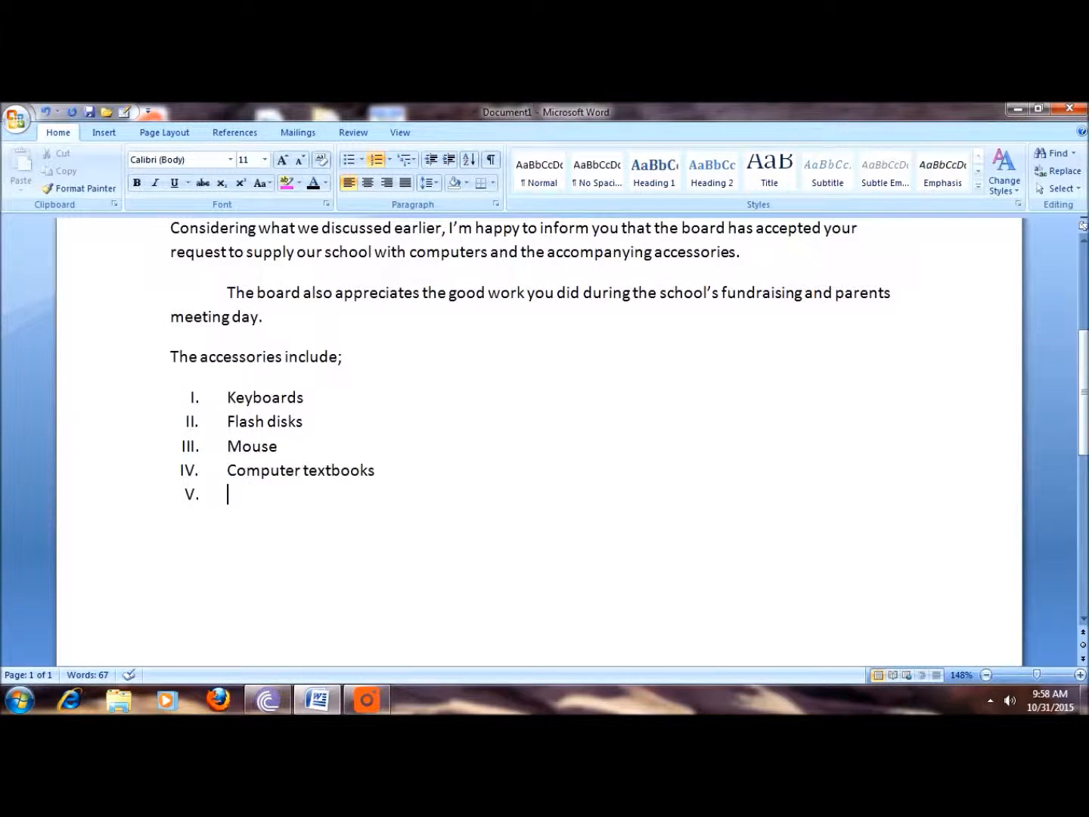
key(Return)
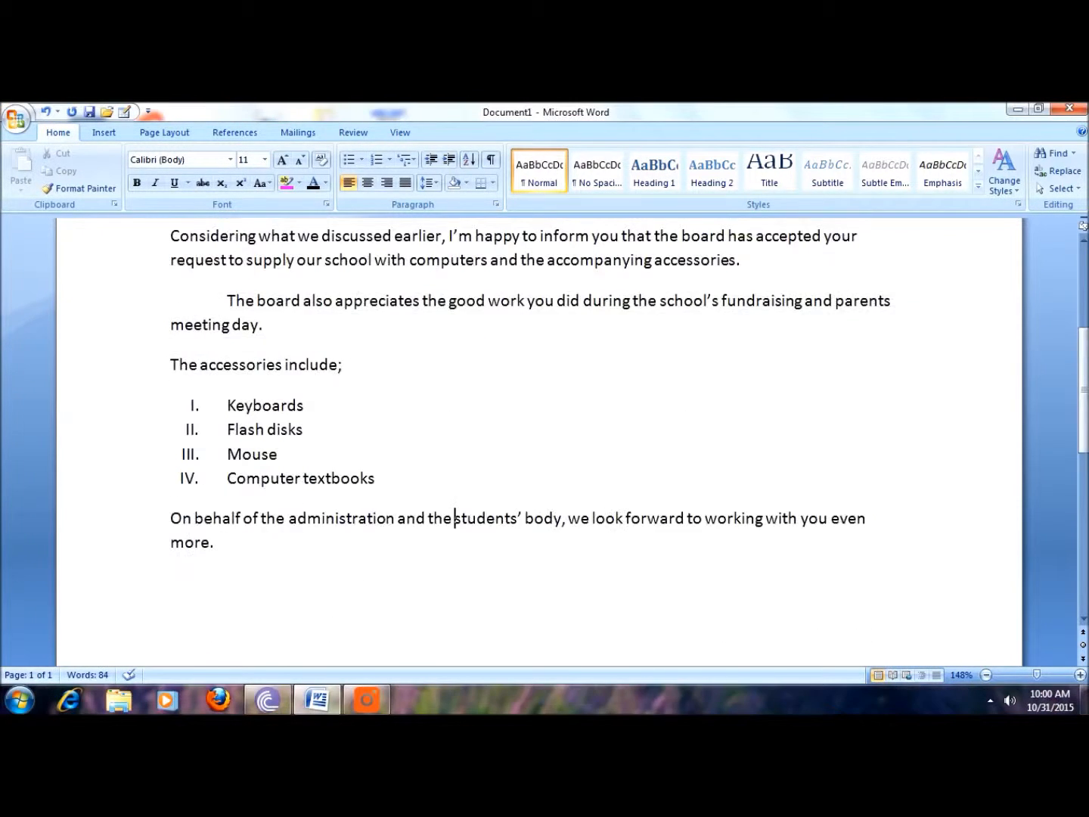
Right-align the three sender address lines, and switch their alignment to centred.
scroll(539, 439, up, 4)
scroll(539, 439, down, 2)
scroll(696, 416, up, 3)
scroll(696, 416, down, 3)
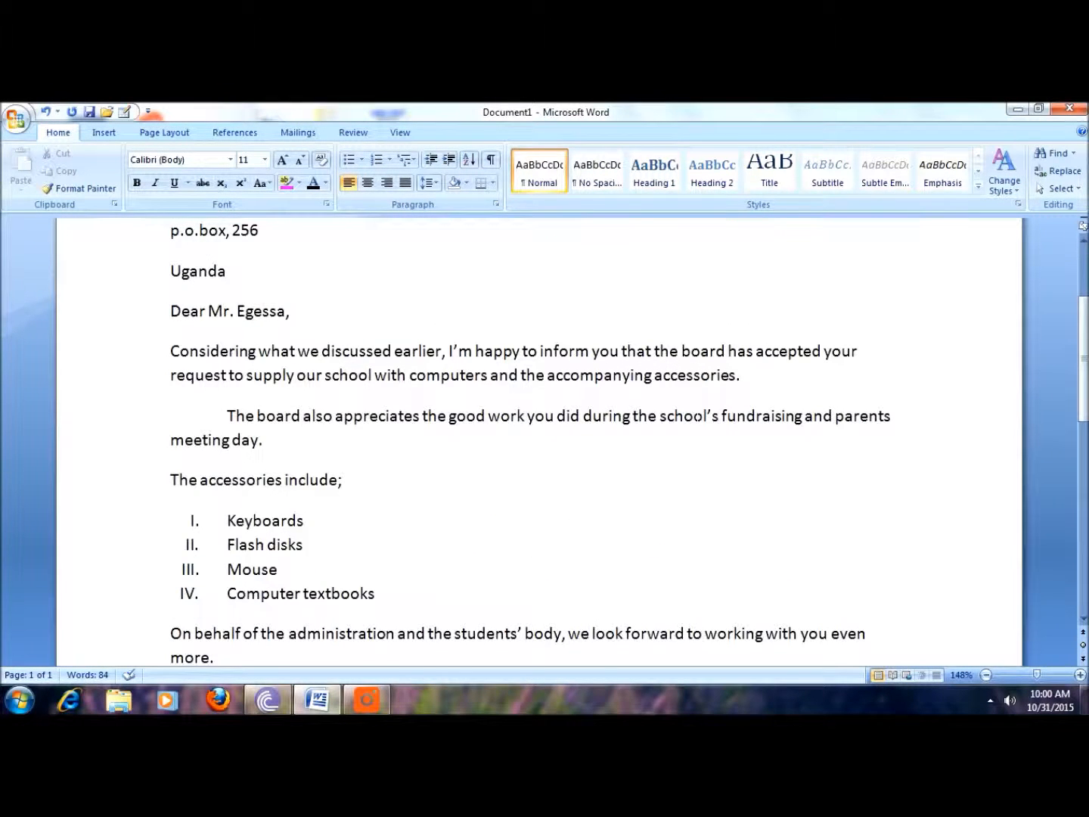
scroll(696, 416, up, 2)
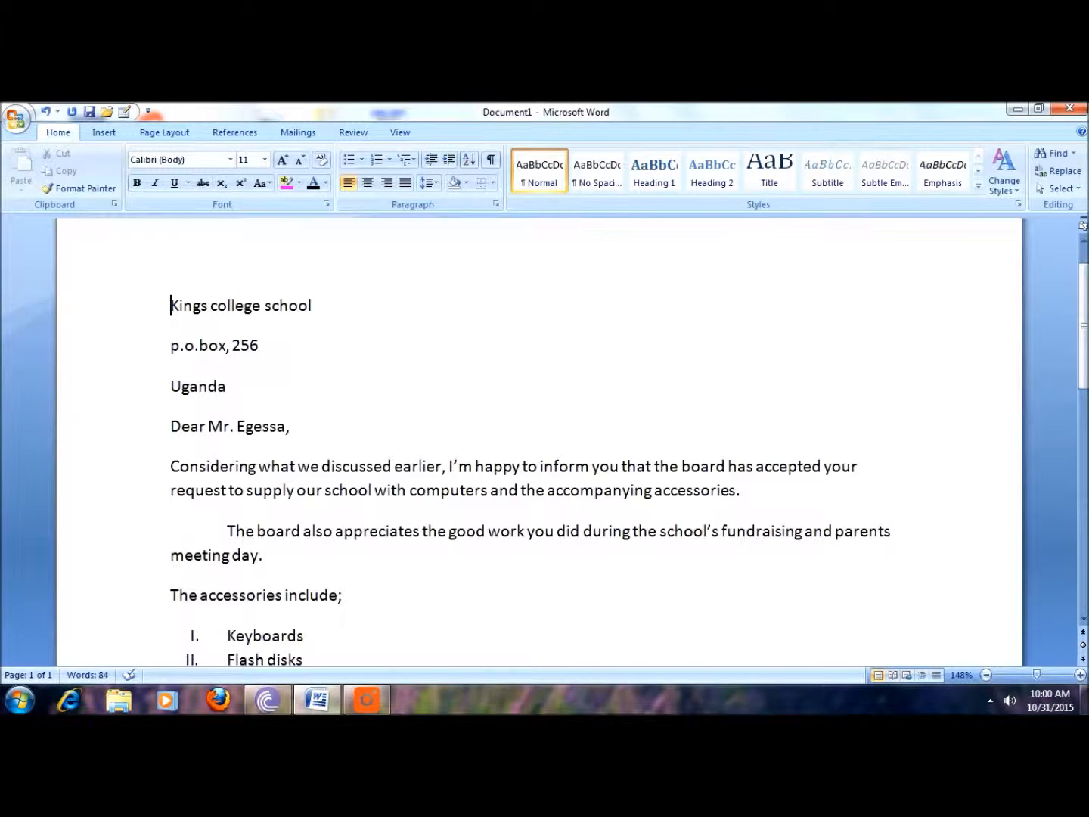
drag(171, 304, 236, 397)
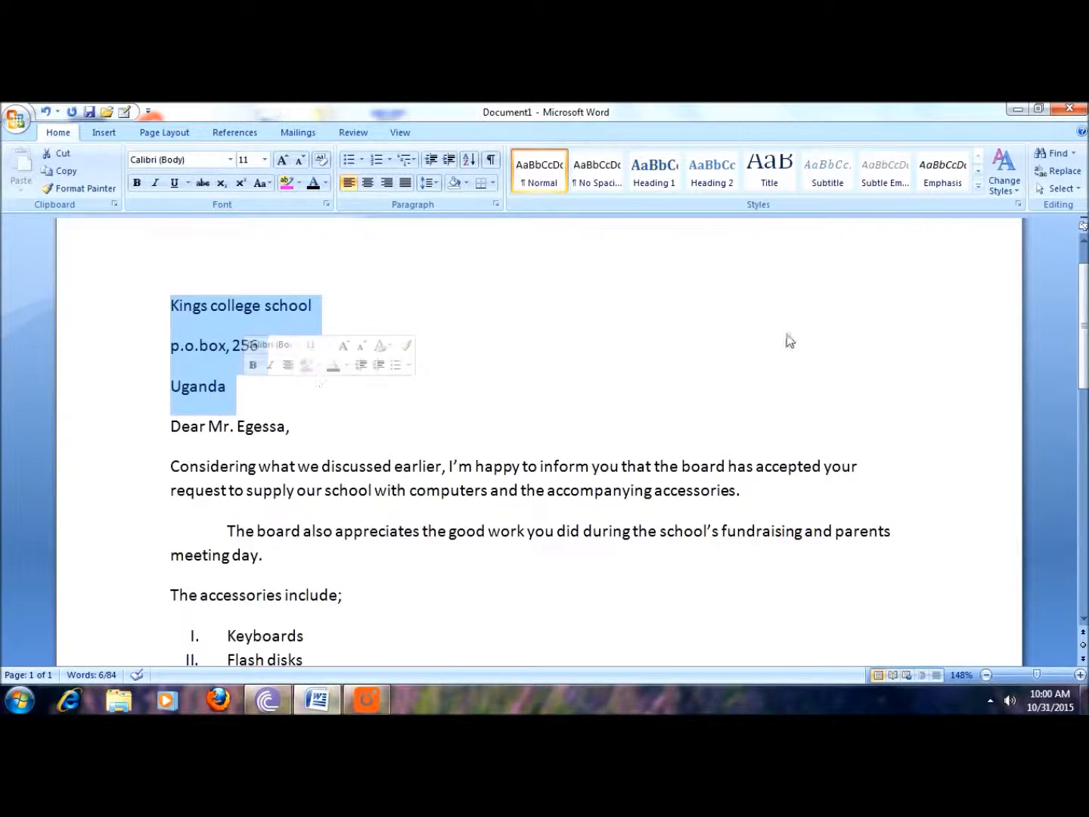
key(Left)
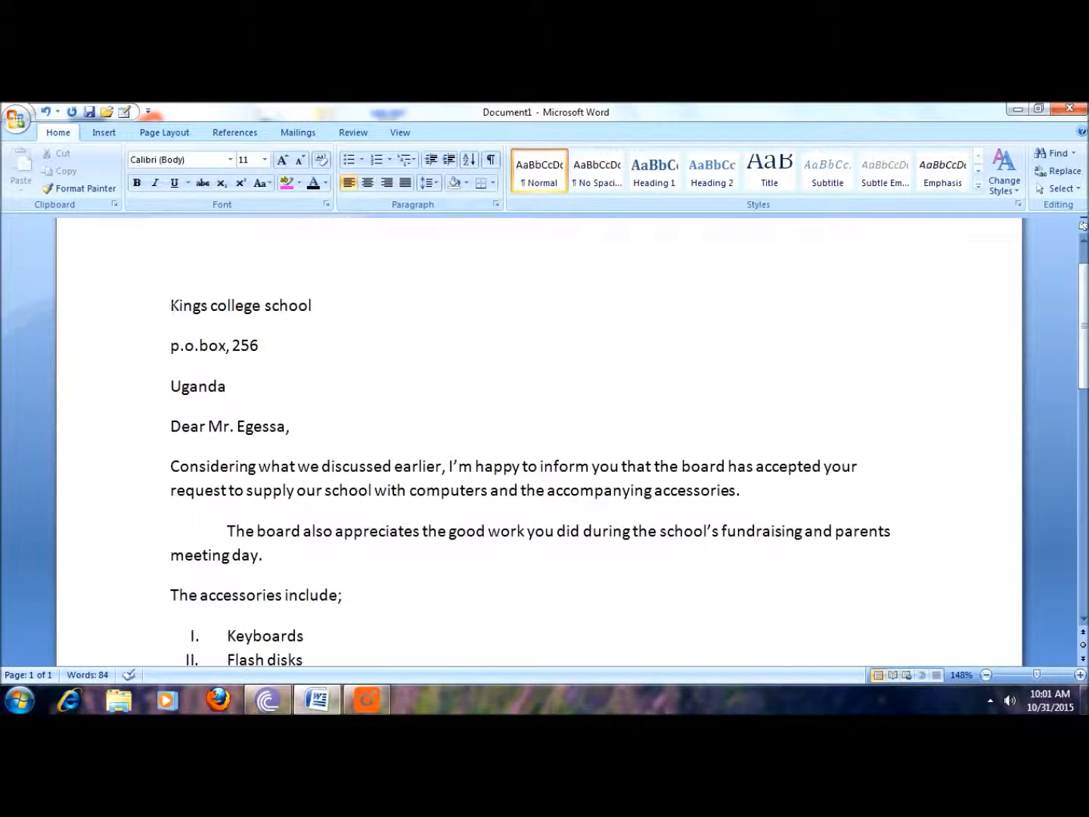
drag(170, 305, 237, 393)
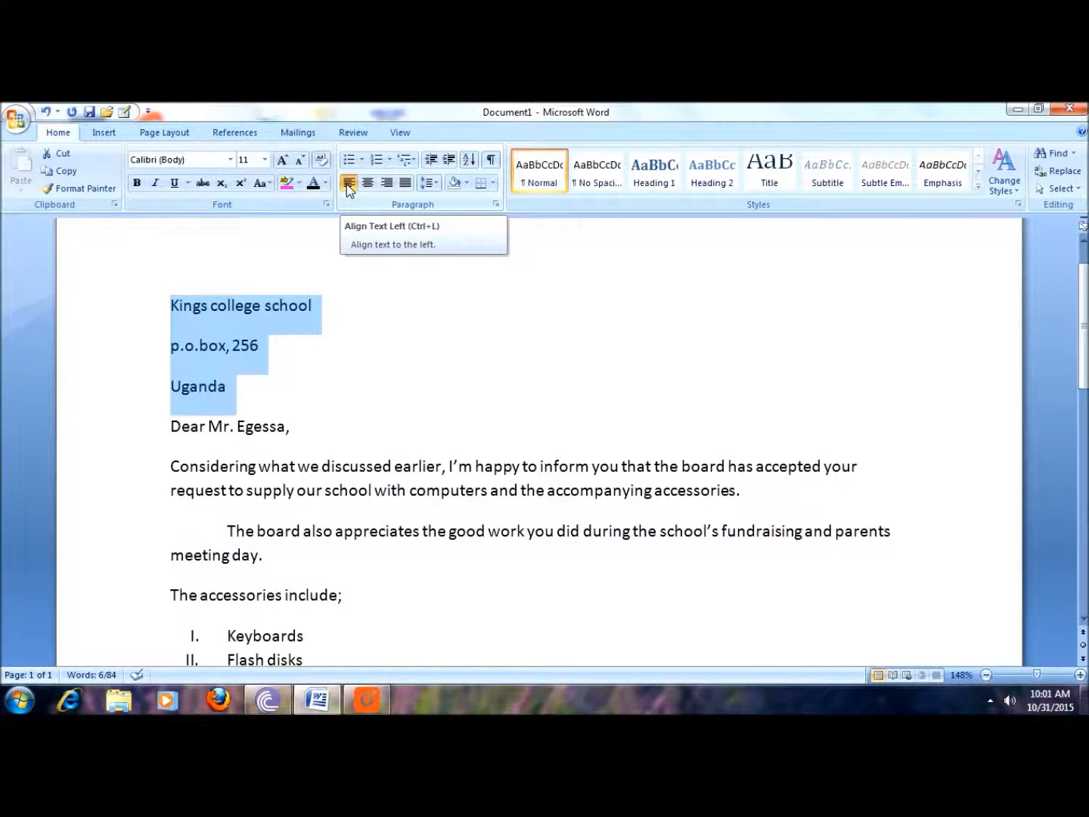
click(387, 185)
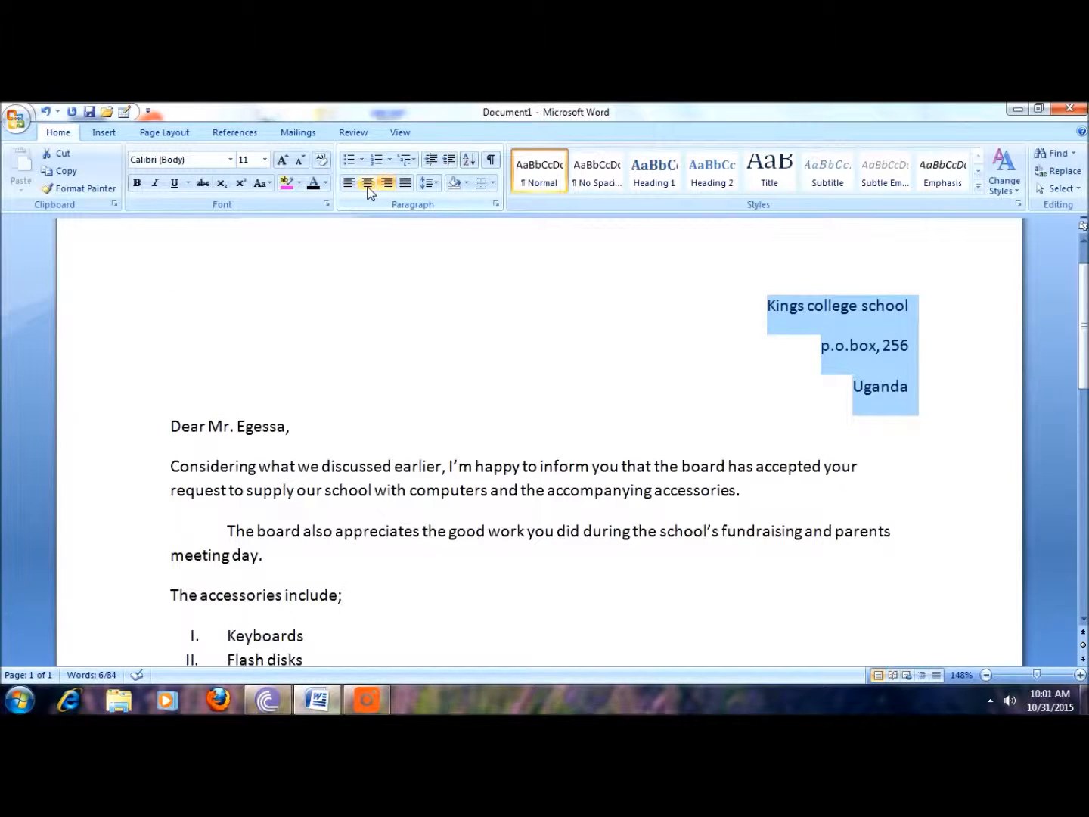
click(368, 183)
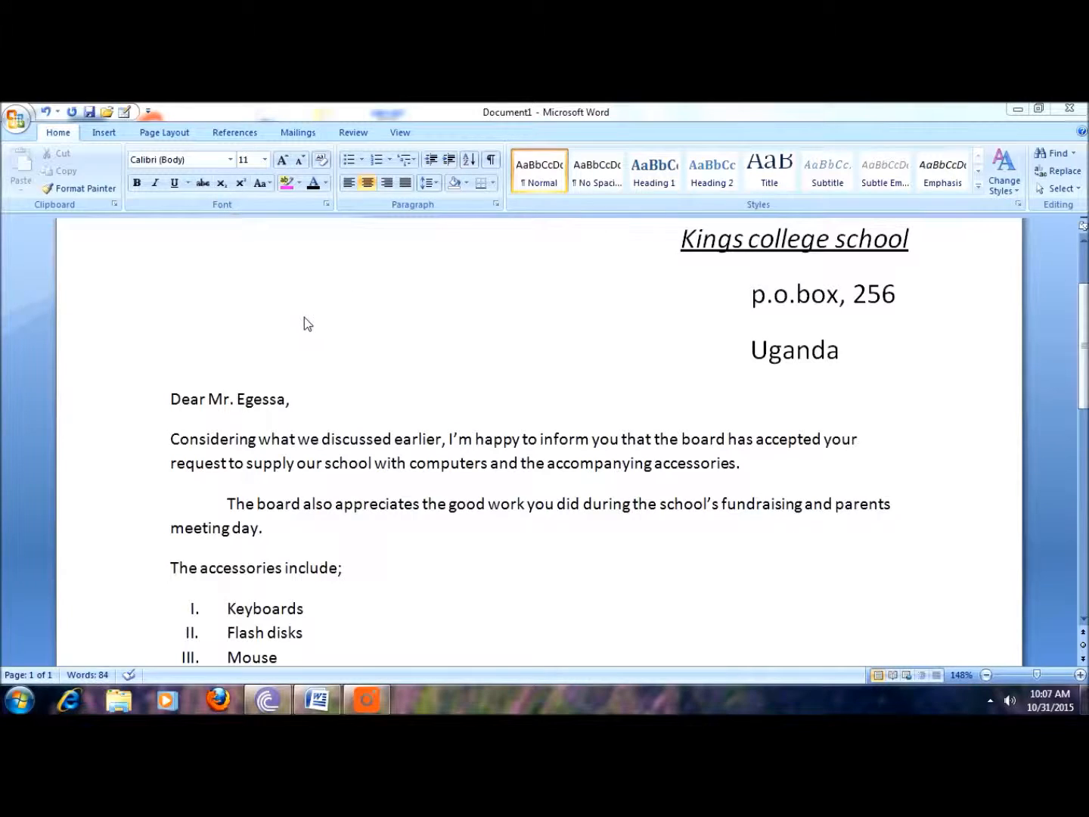
scroll(1083, 332, up, 3)
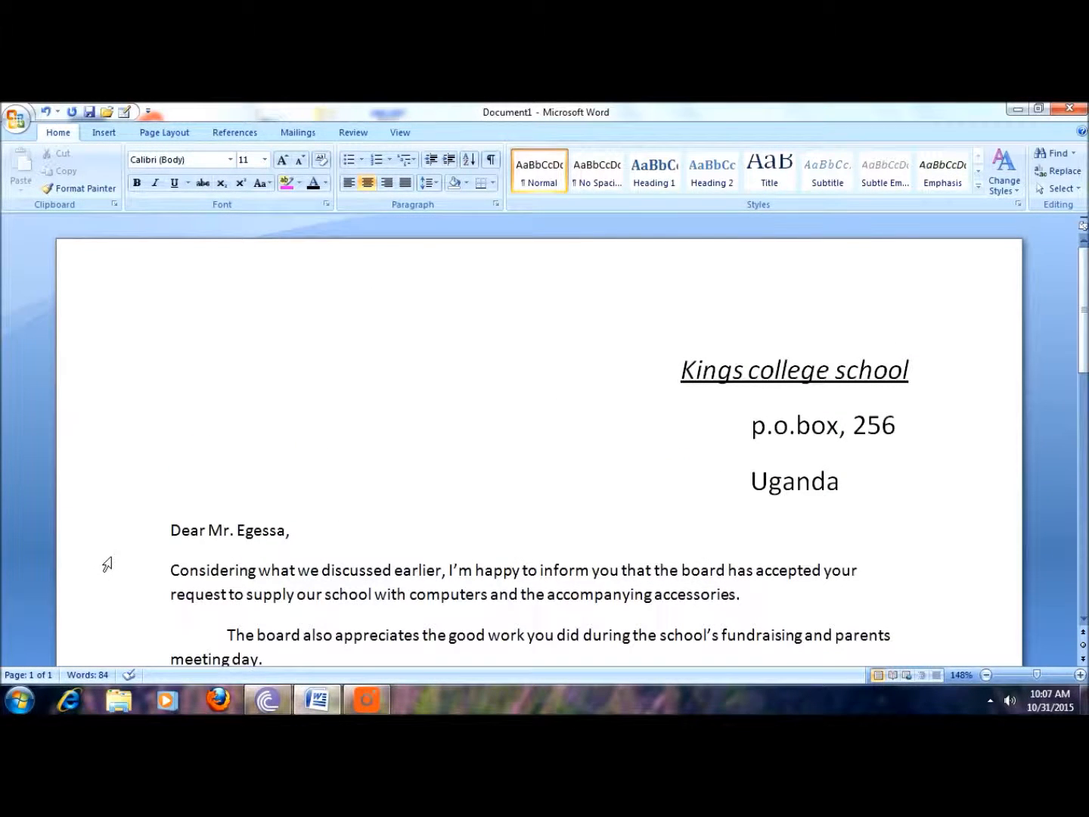
drag(171, 570, 749, 596)
scroll(748, 596, down, 3)
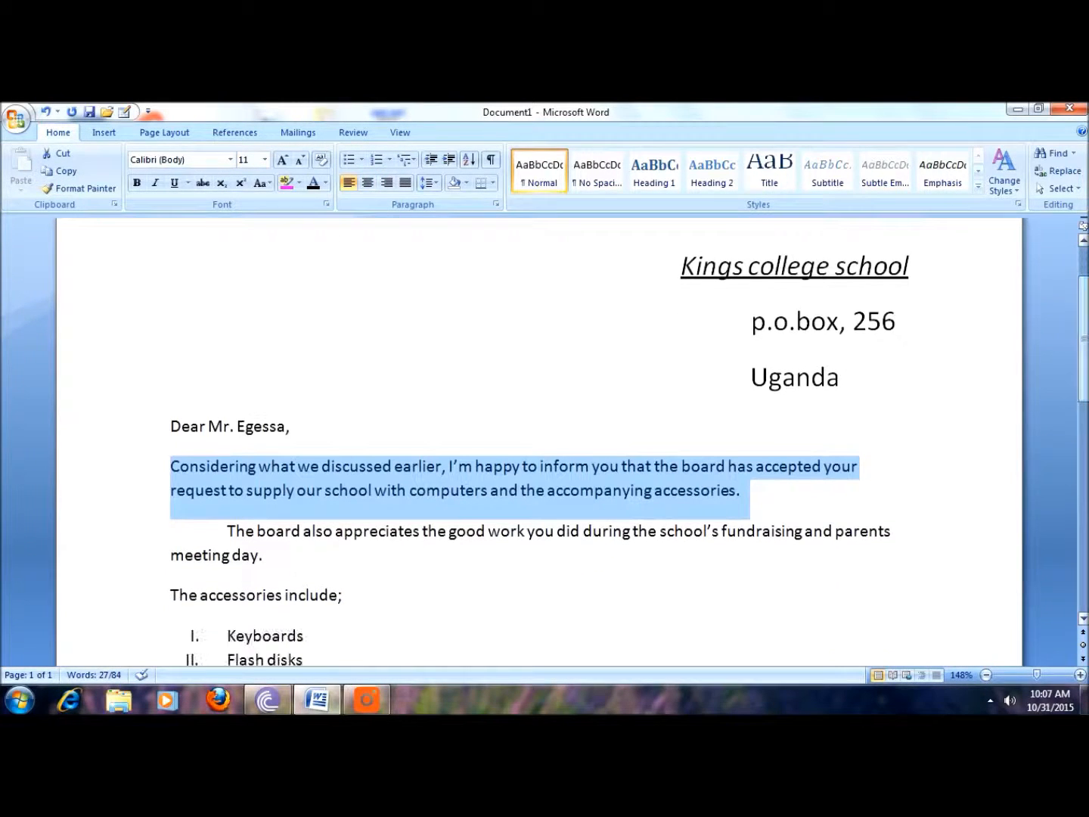
click(172, 468)
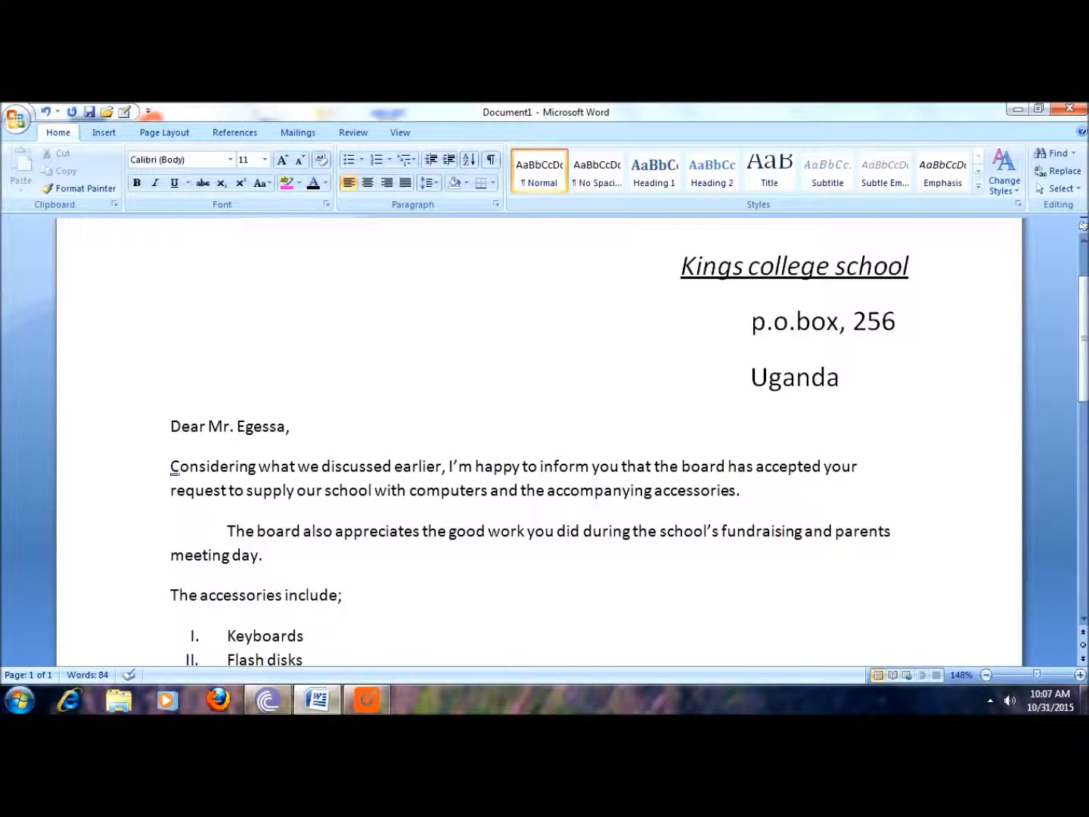
drag(172, 466, 749, 495)
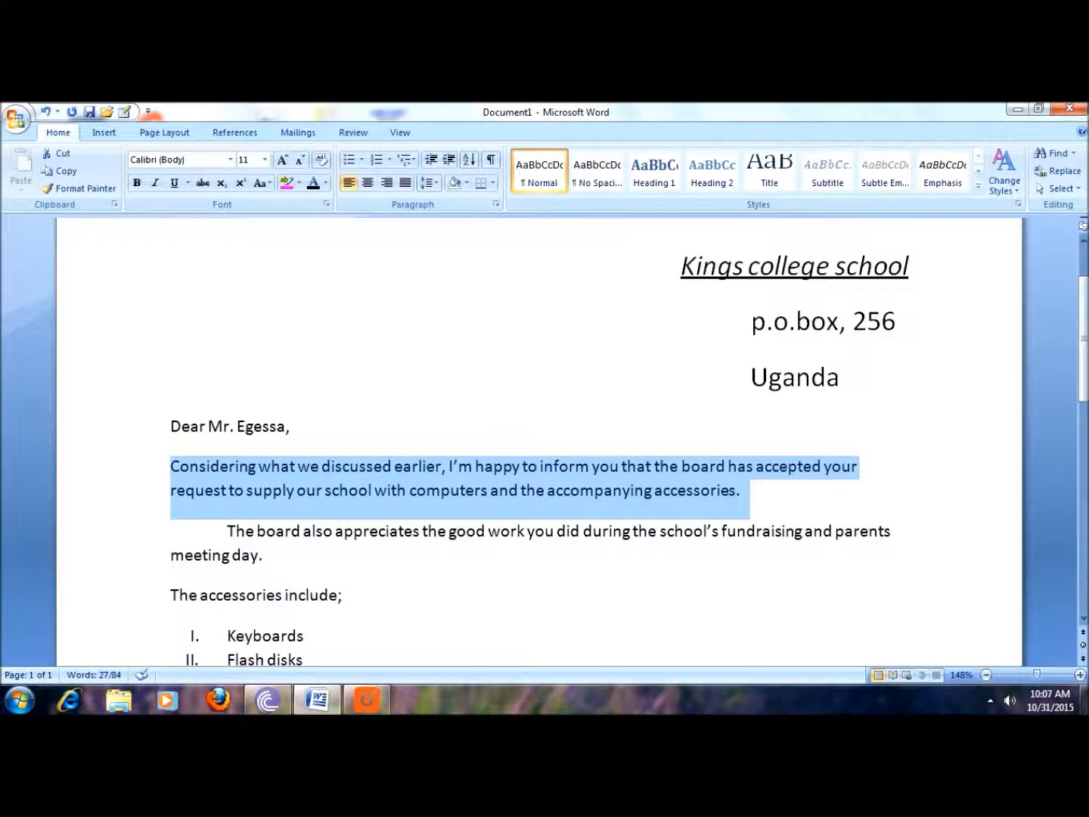
click(582, 323)
triple_click(584, 474)
click(751, 500)
drag(170, 466, 771, 493)
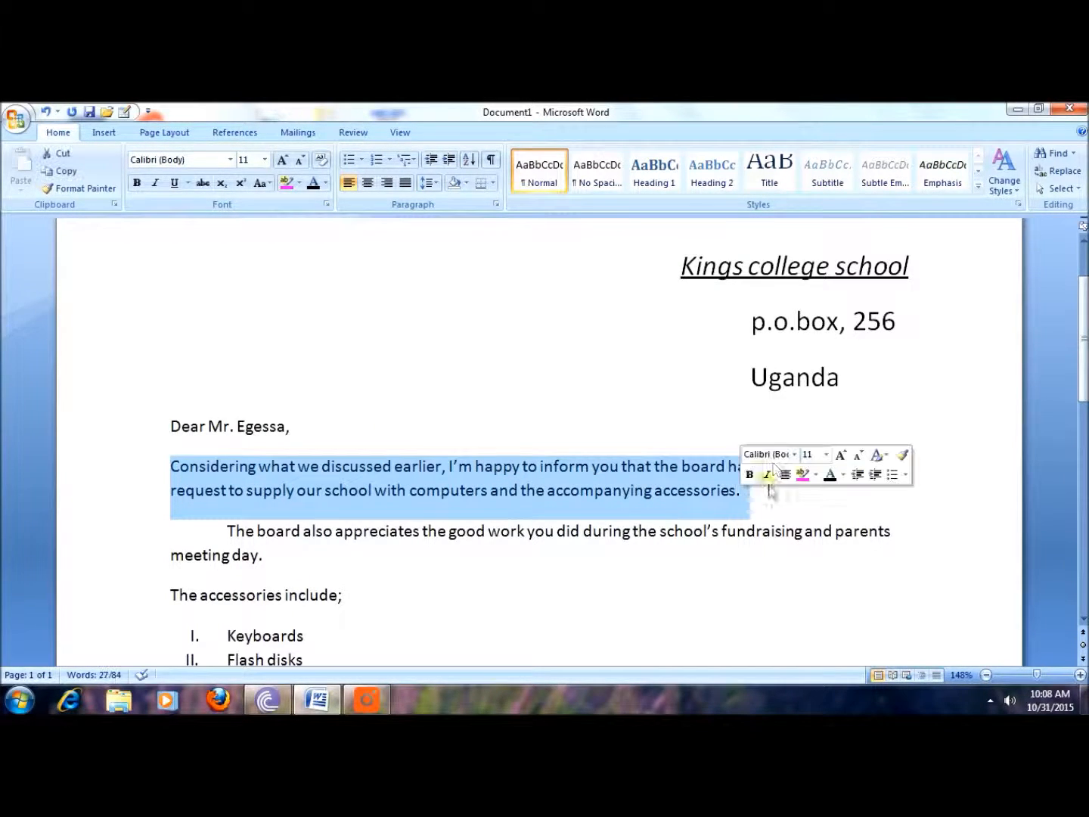
click(771, 500)
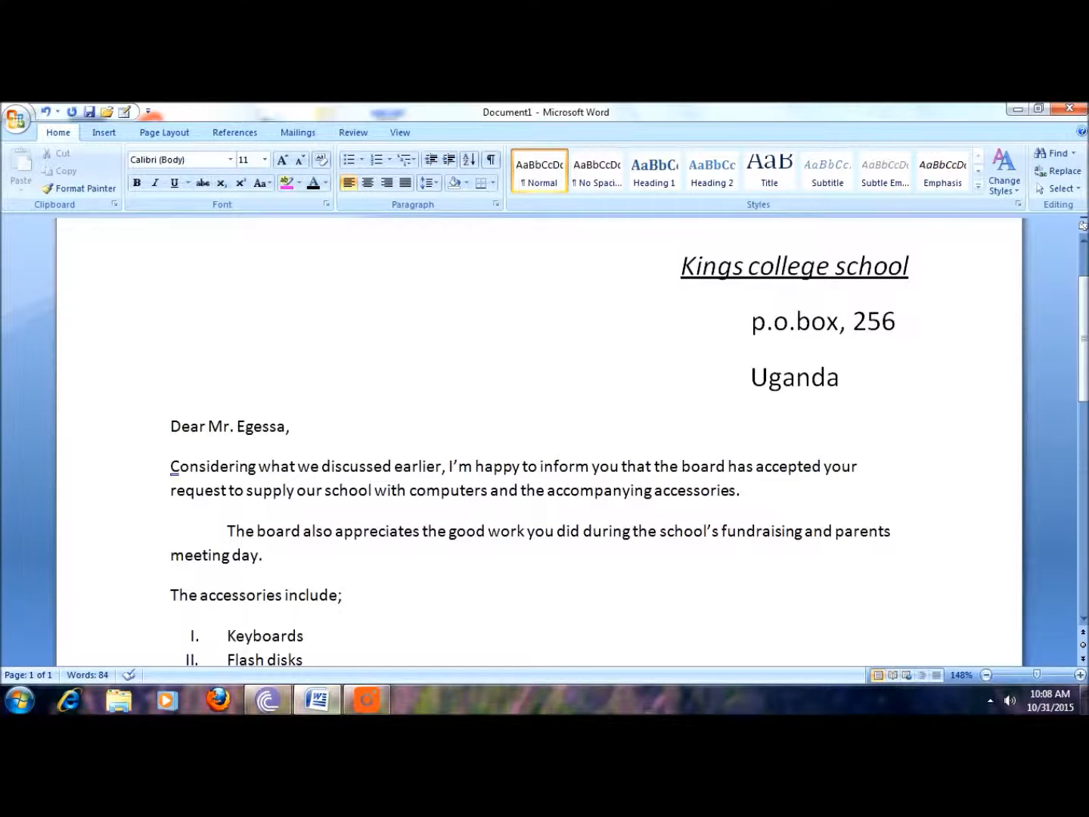
Try bold on the paragraph beginning "Considering what we discussed", remove it, and set the text to 12 pt Cambria (Headings).
drag(171, 466, 749, 492)
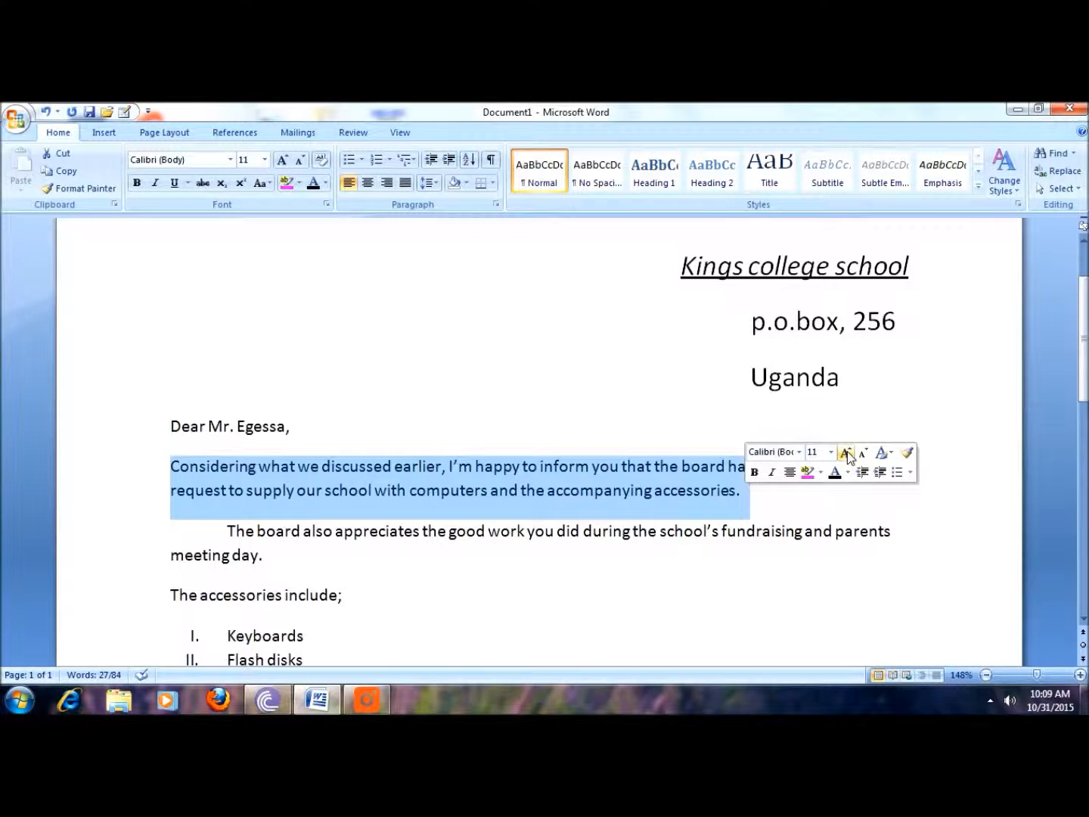
click(754, 473)
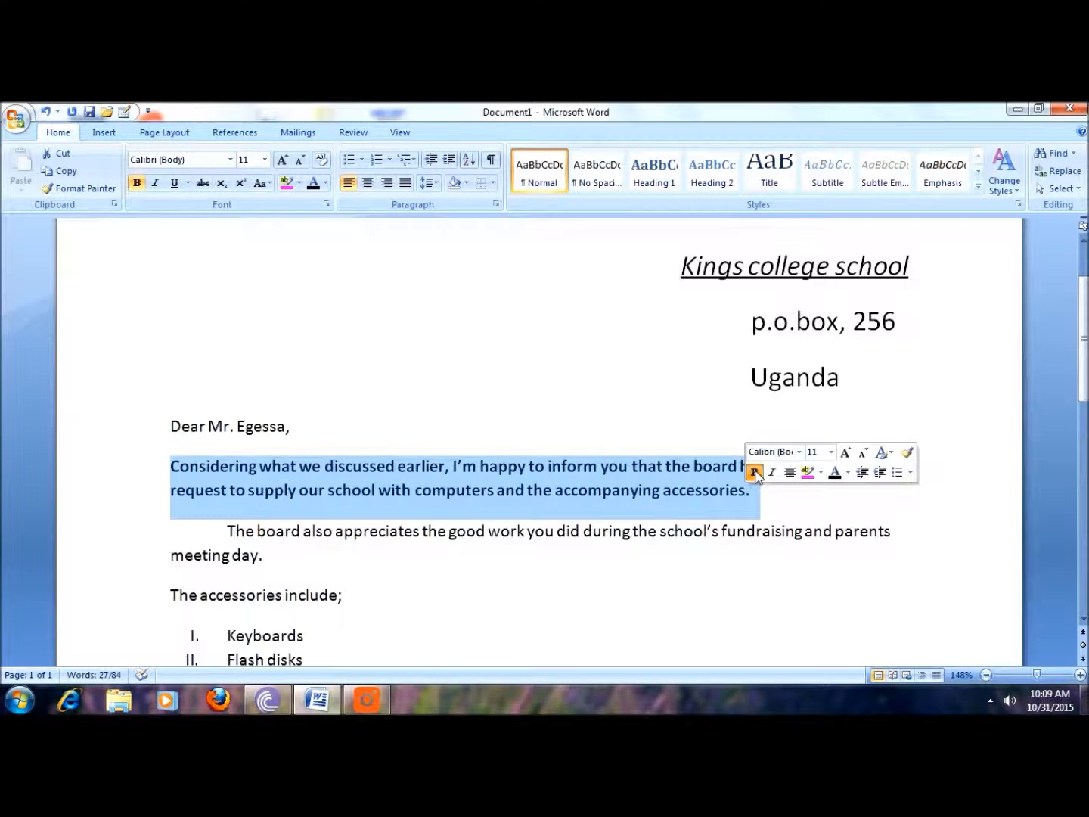
click(754, 472)
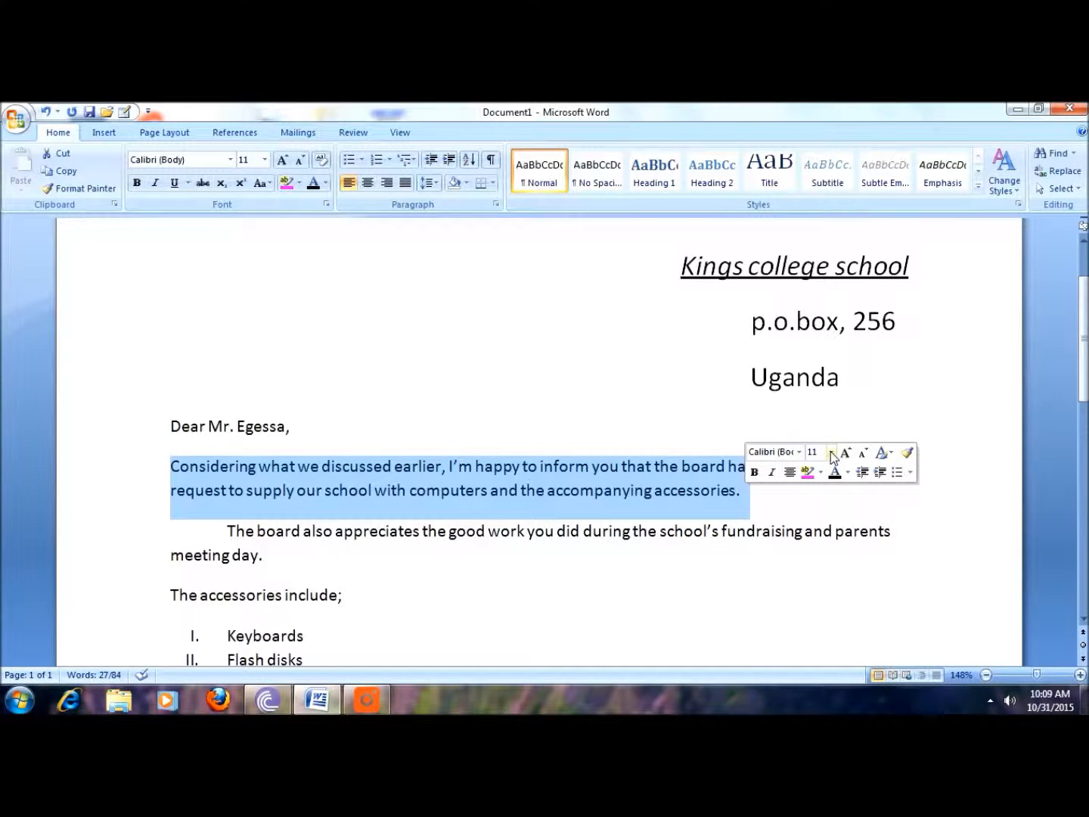
click(831, 452)
click(813, 286)
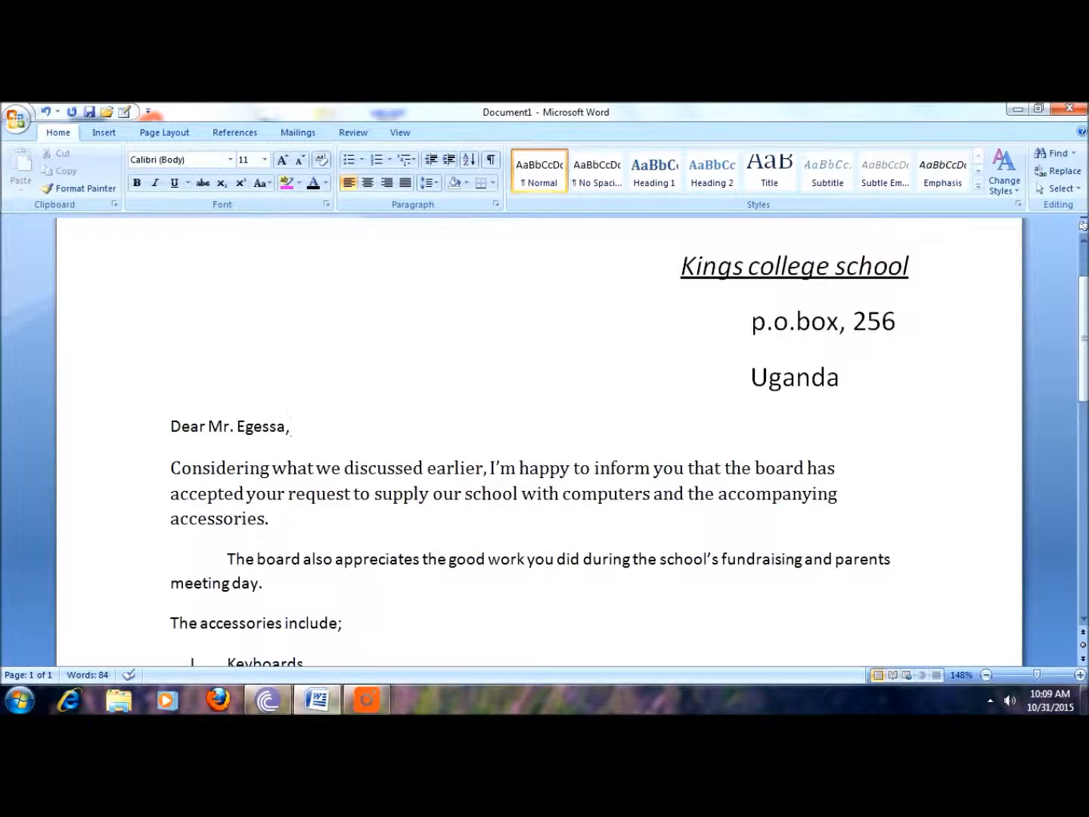
Change the font of the paragraph beginning "Considering what we discussed" to Calibri (Body).
key(Down)
key(ctrl+shift+Down)
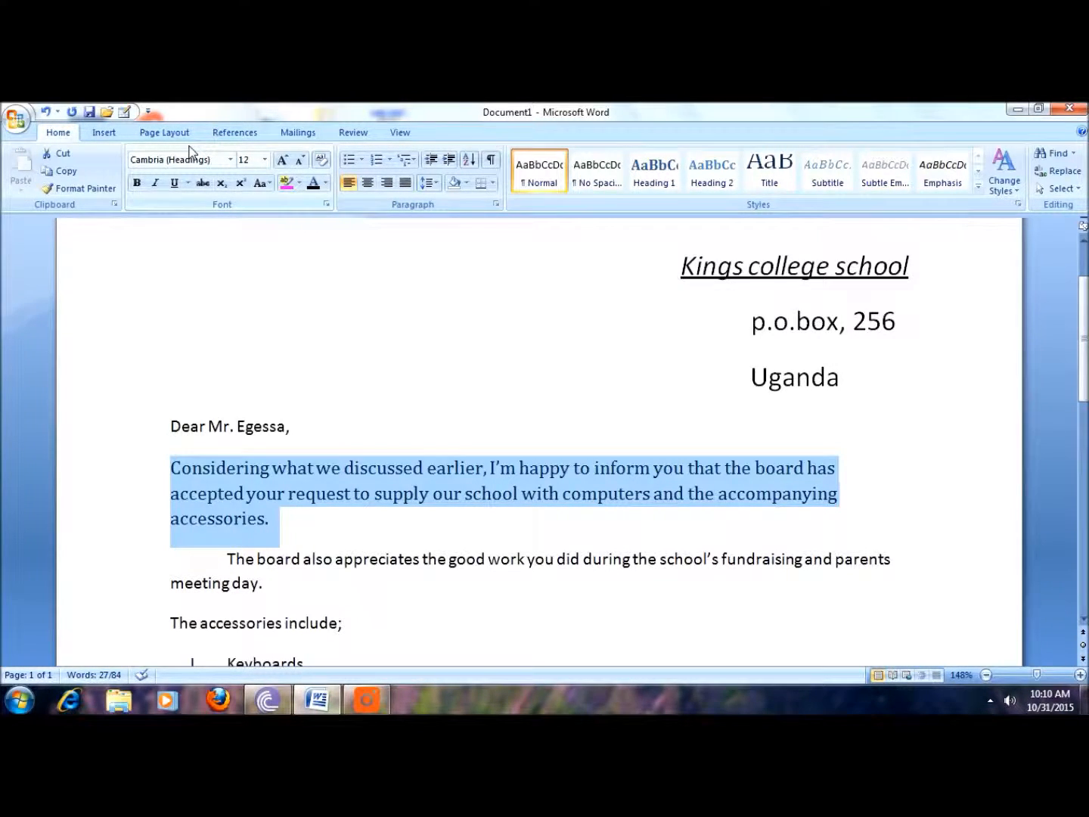
click(230, 160)
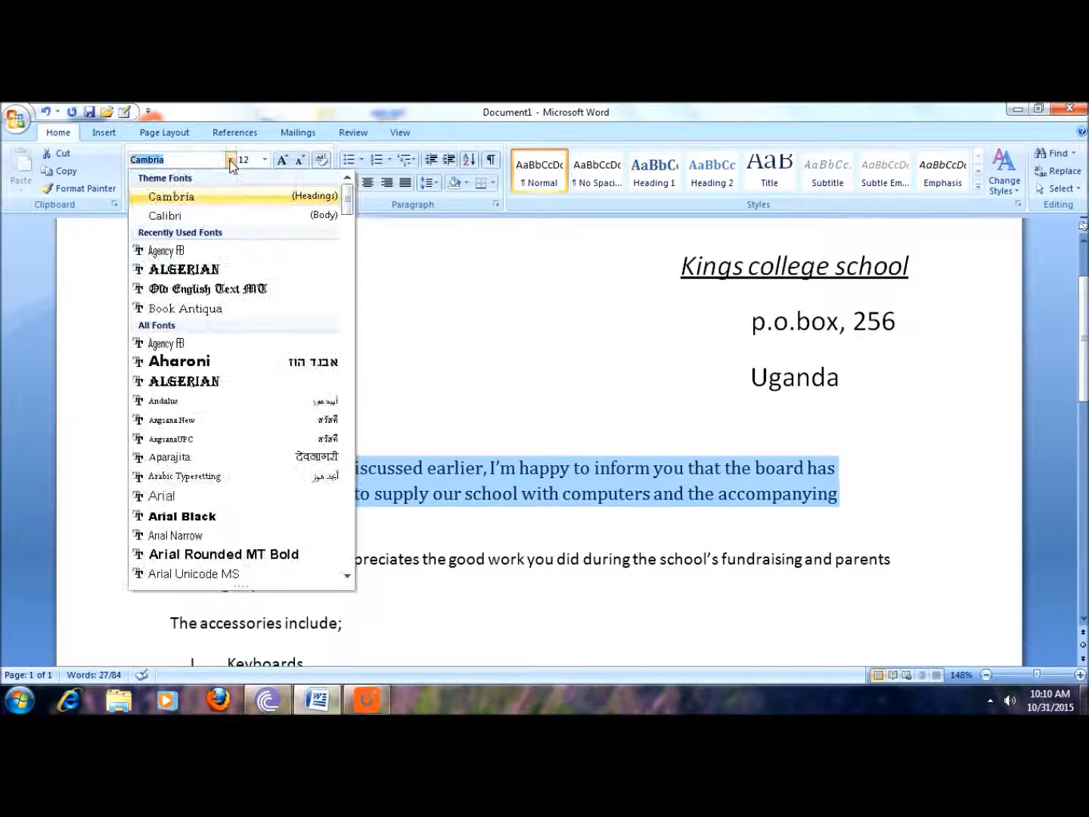
click(277, 213)
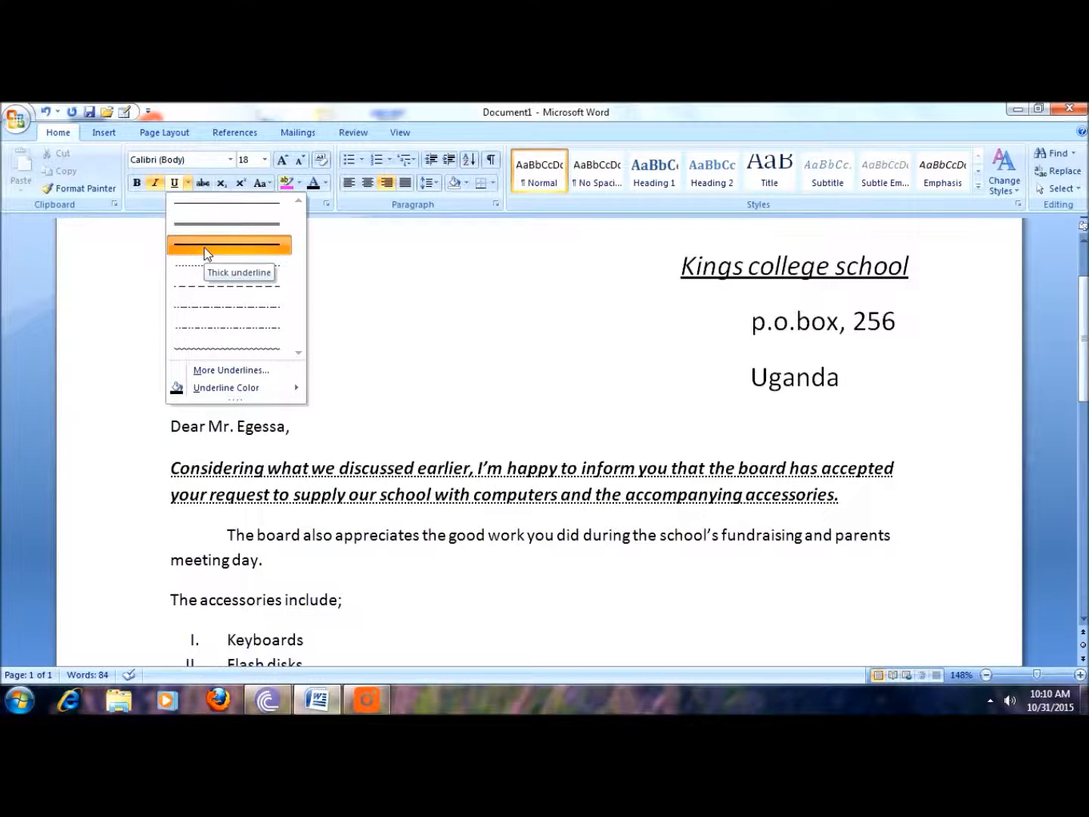
Try the thick underline style, and remove bold from the paragraph beginning "Considering what we discussed".
click(204, 248)
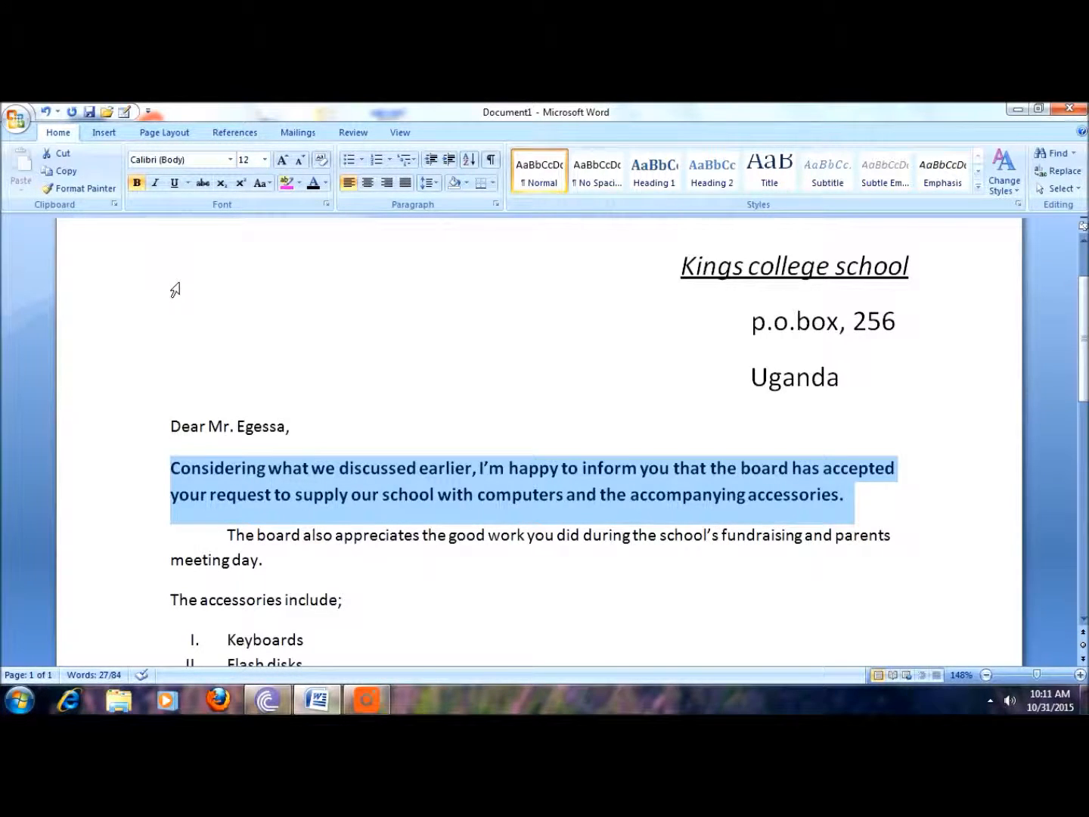
click(136, 183)
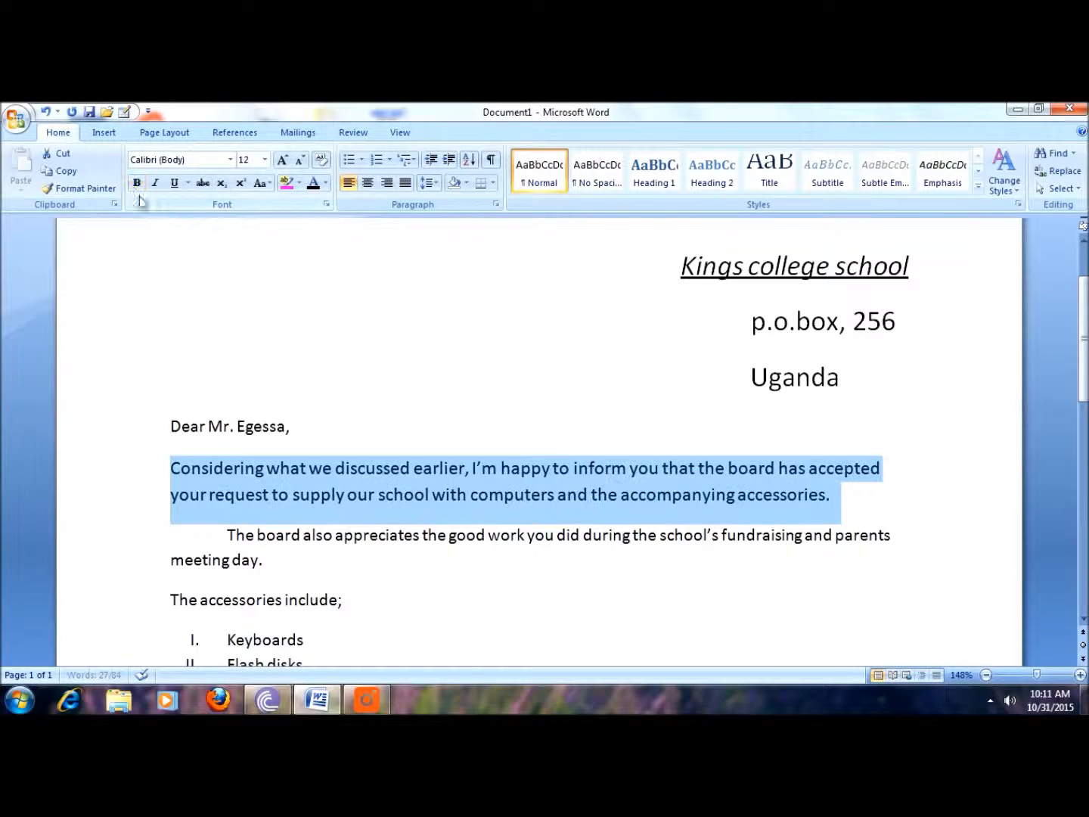
Try uppercase and lowercase on the paragraph beginning "Considering what we discussed", and set it to sentence case.
scroll(529, 453, down, 3)
click(260, 183)
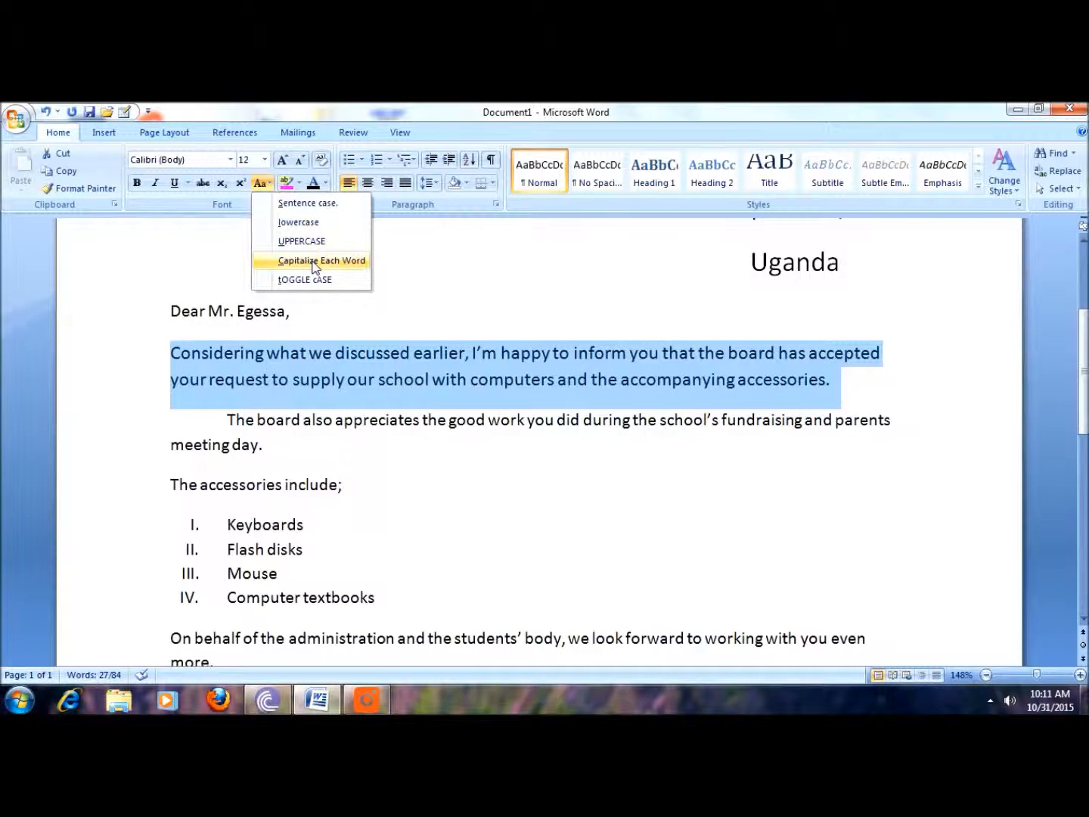
click(301, 240)
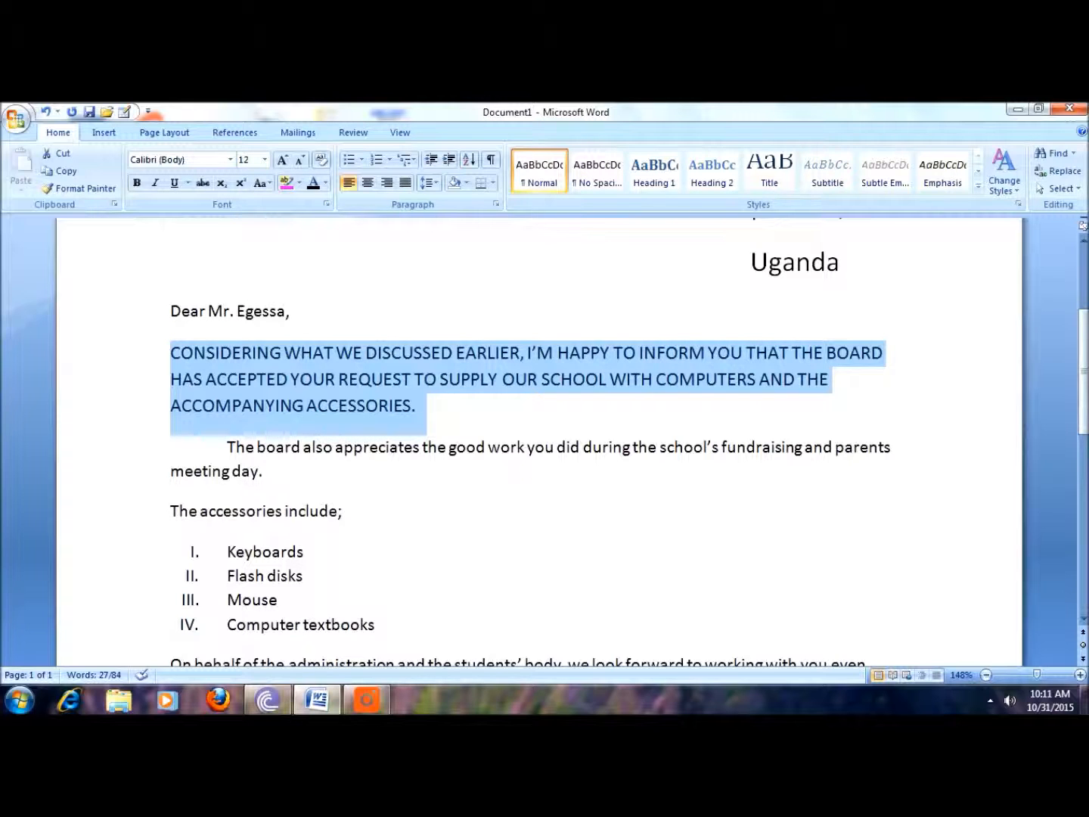
click(267, 183)
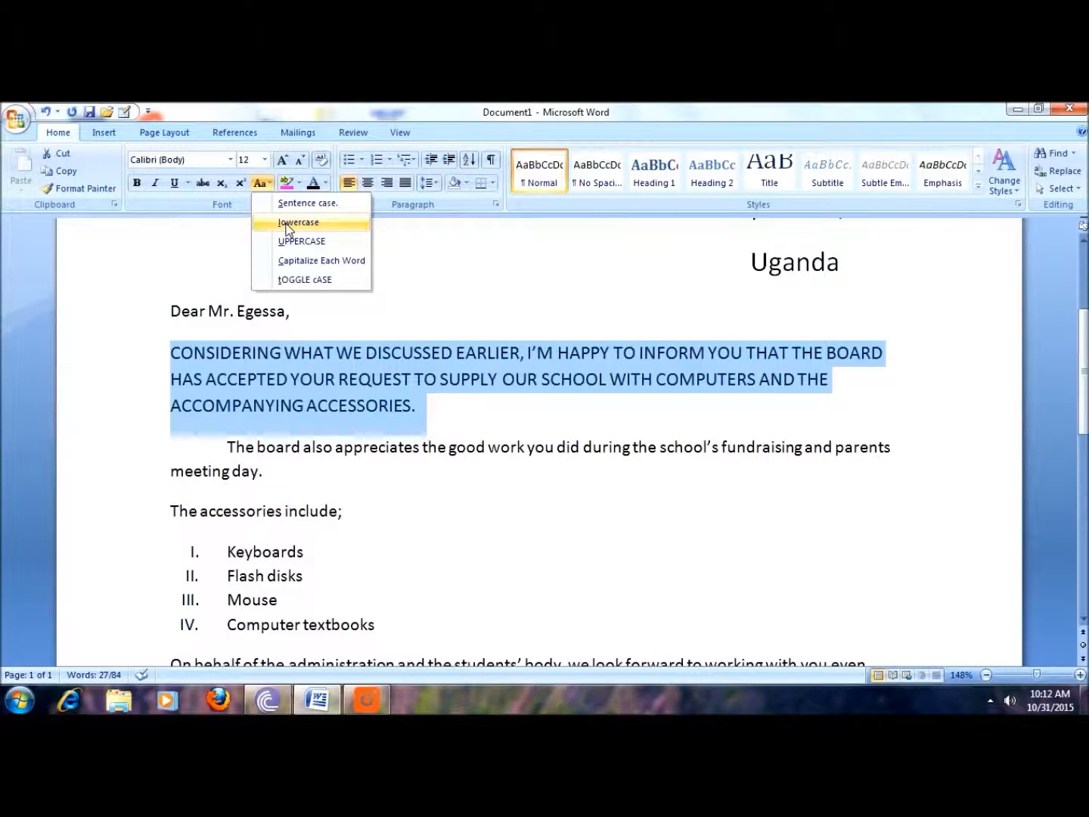
click(288, 224)
click(267, 182)
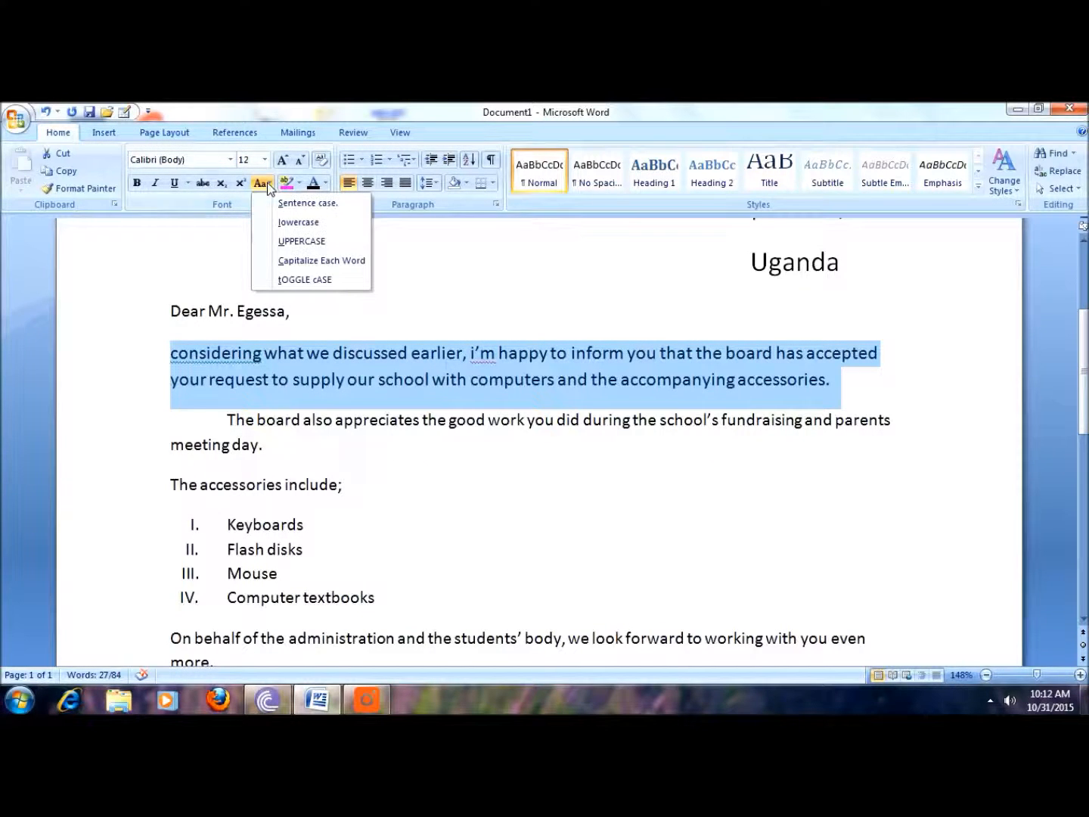
click(284, 206)
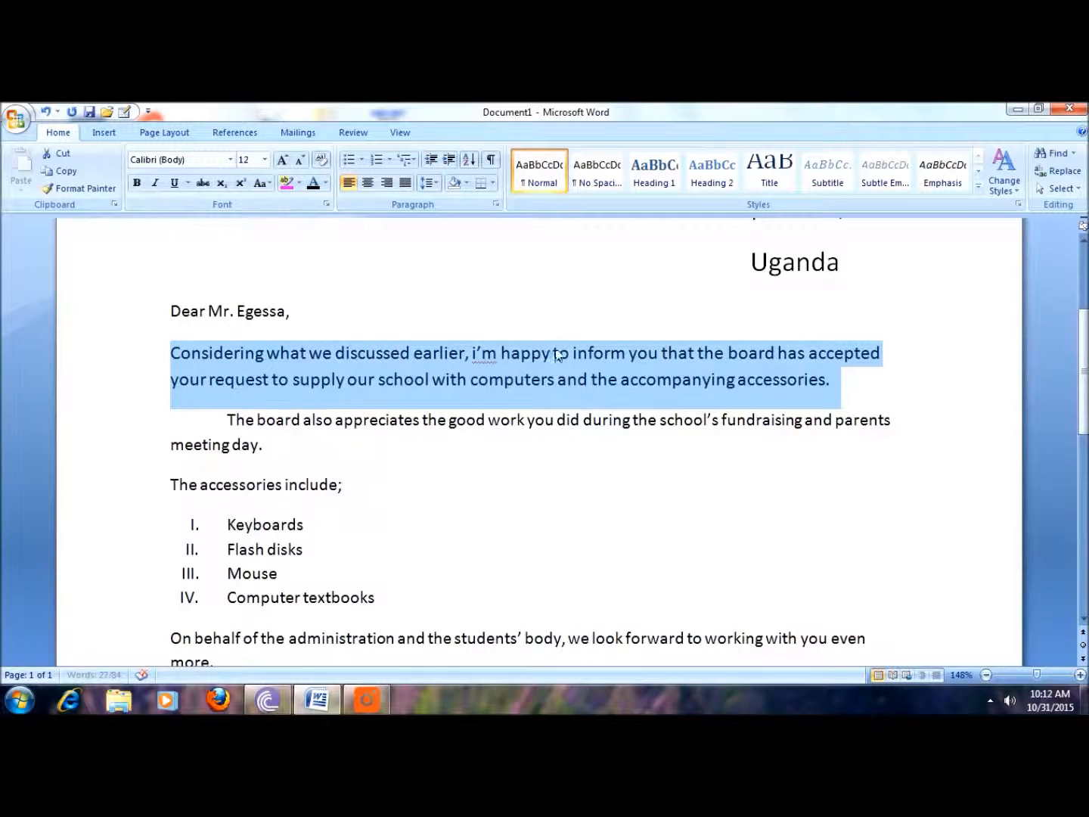
Select the letter from the salutation to the end, try centred and left alignment, and justify the text.
click(794, 453)
key(ctrl+a)
scroll(795, 449, up, 2)
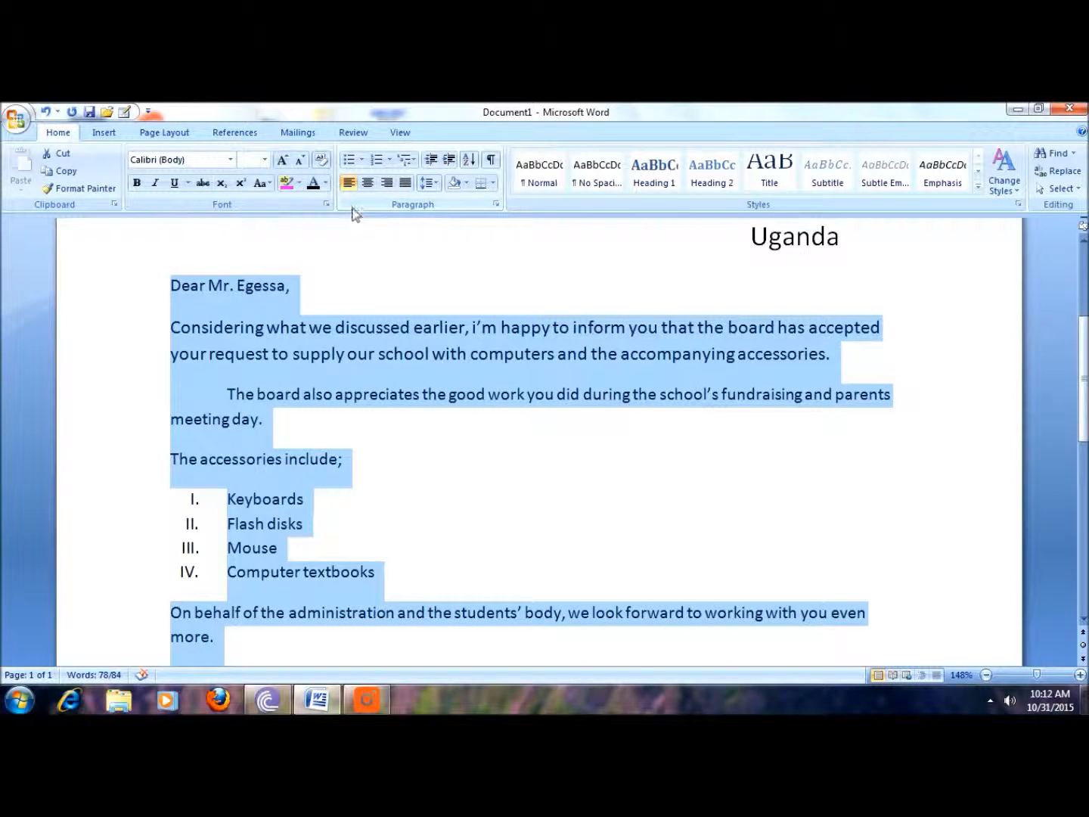
key(ctrl+j)
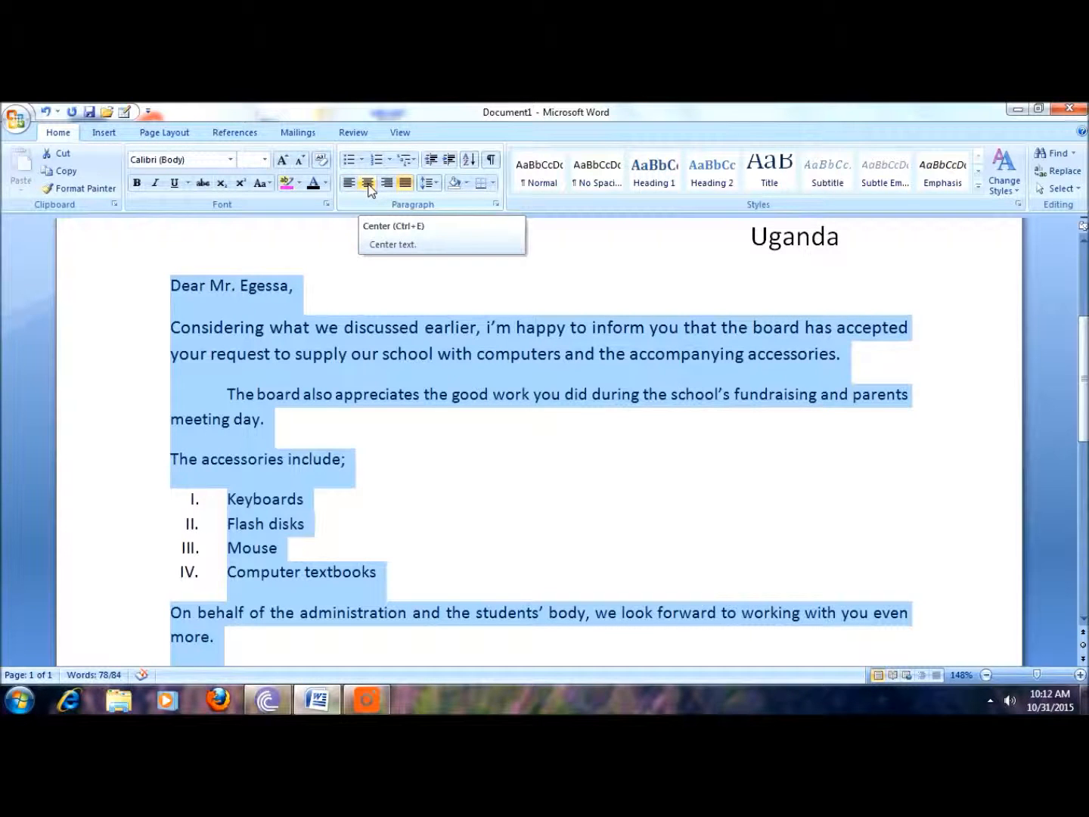
click(368, 183)
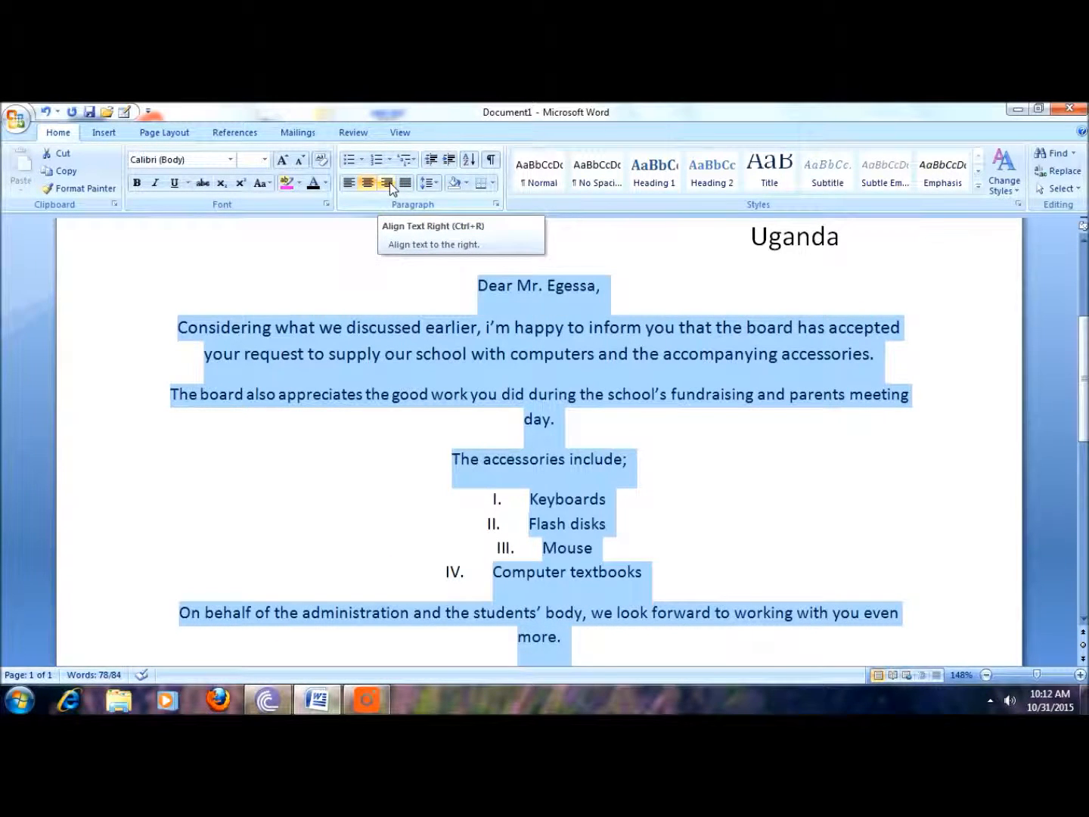
click(348, 184)
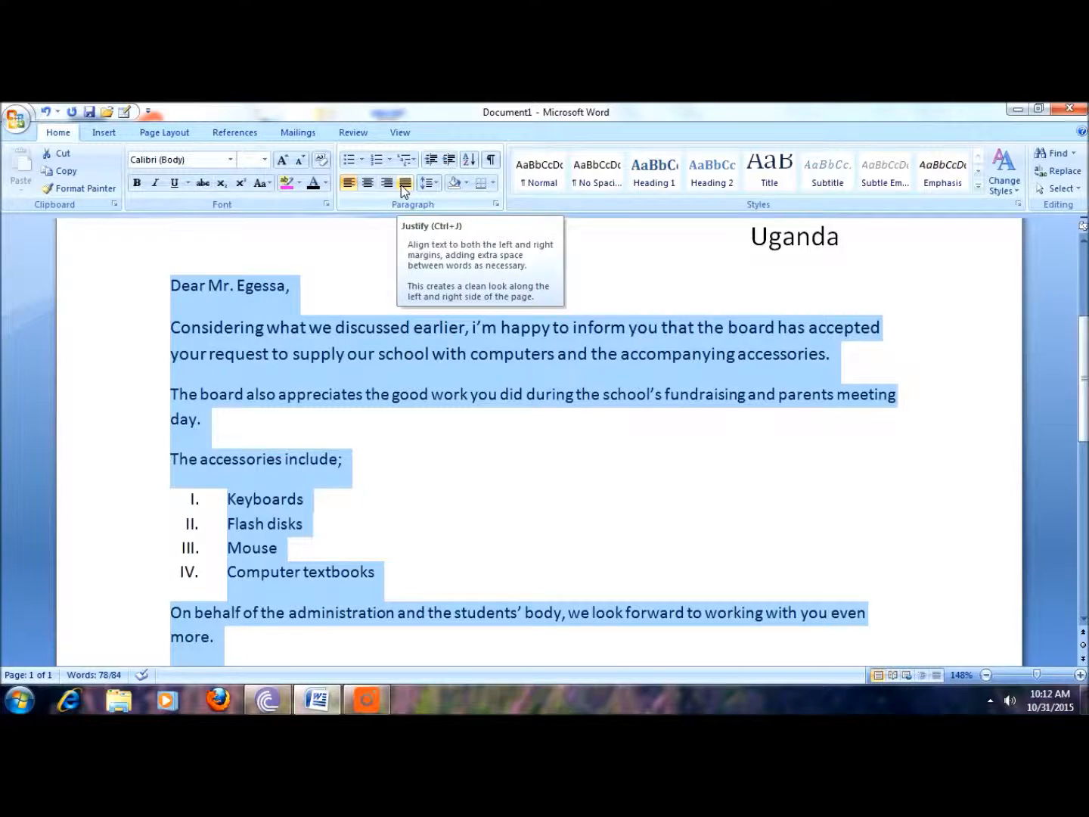
click(404, 182)
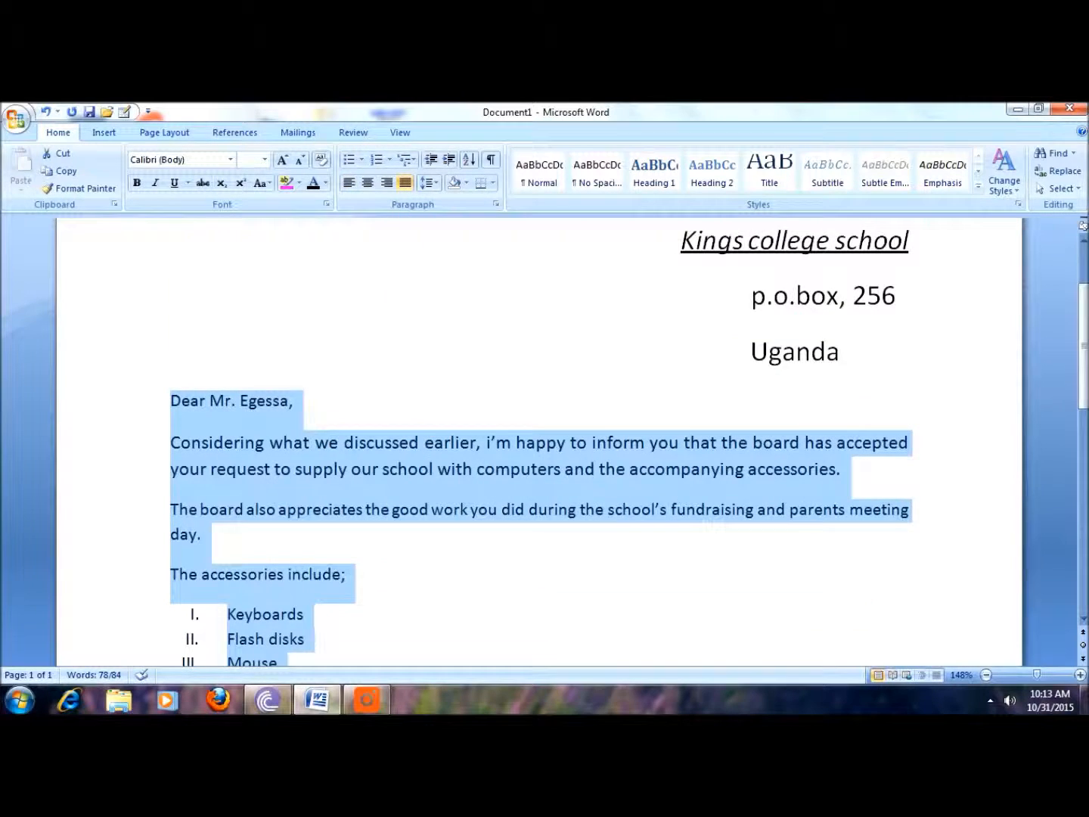
Try 1.5 line spacing on the selected letter text, and set the spacing back to 1.15.
click(437, 187)
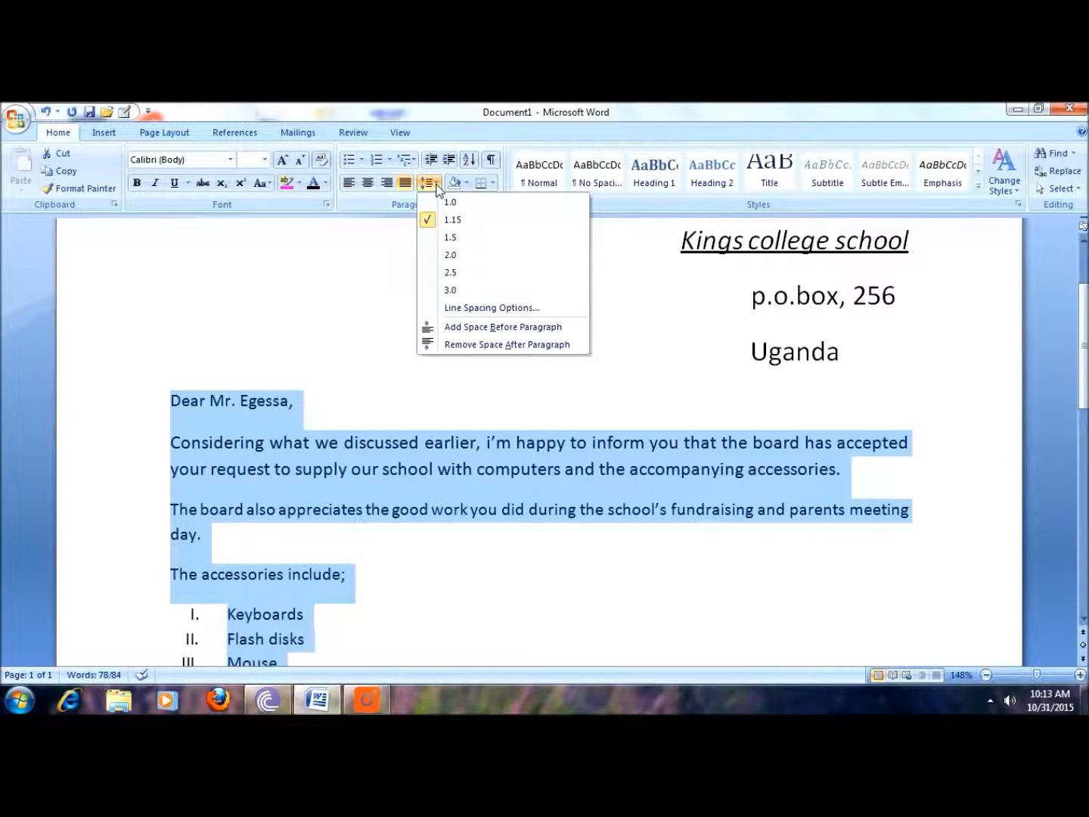
click(440, 235)
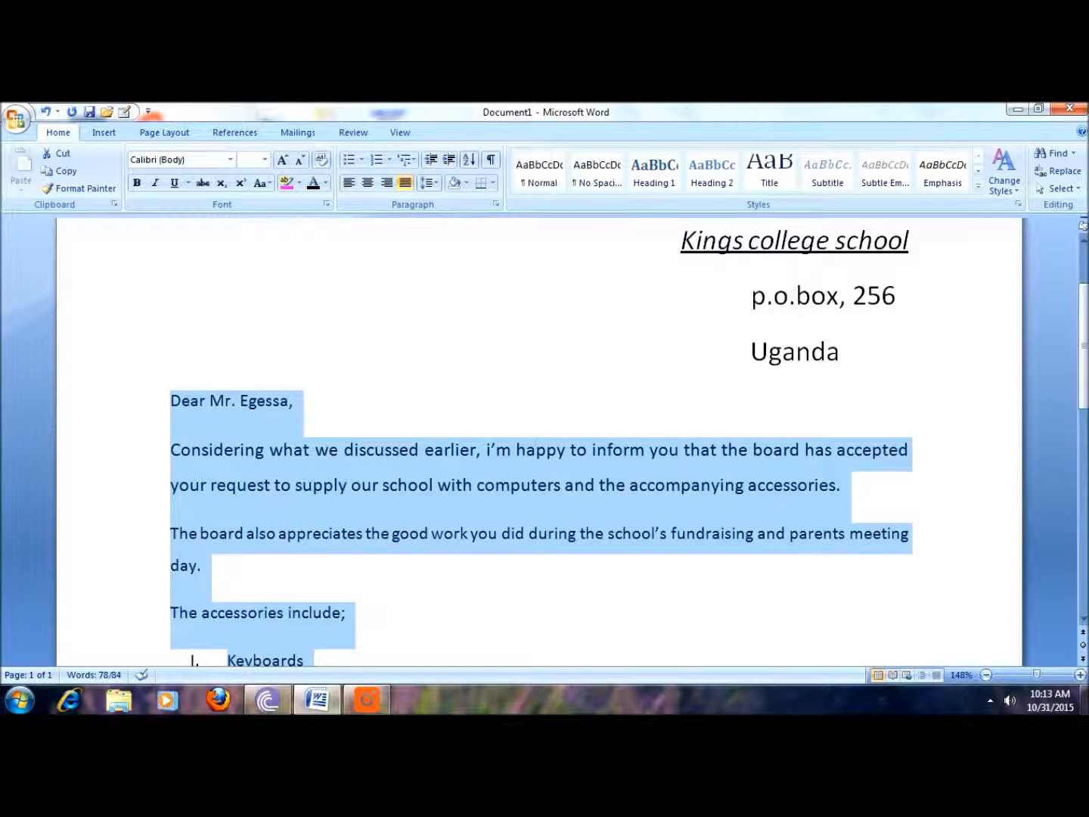
click(429, 182)
click(448, 220)
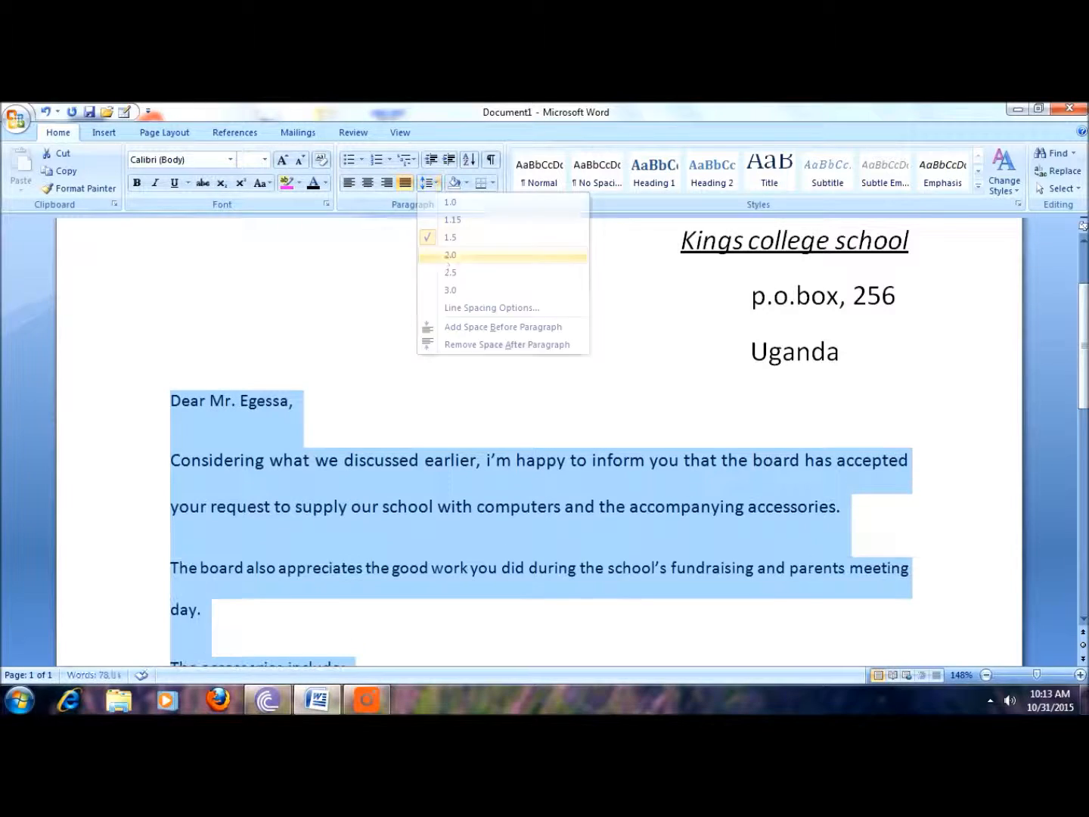
scroll(948, 317, down, 2)
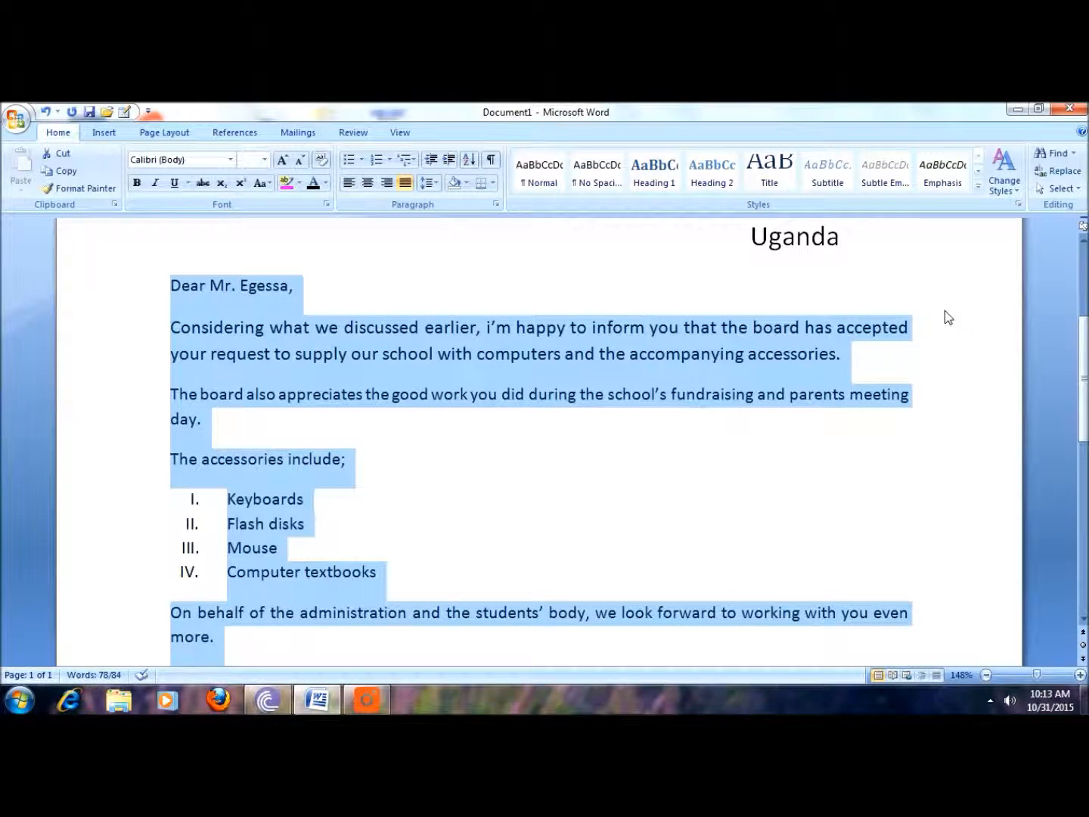
scroll(944, 310, down, 3)
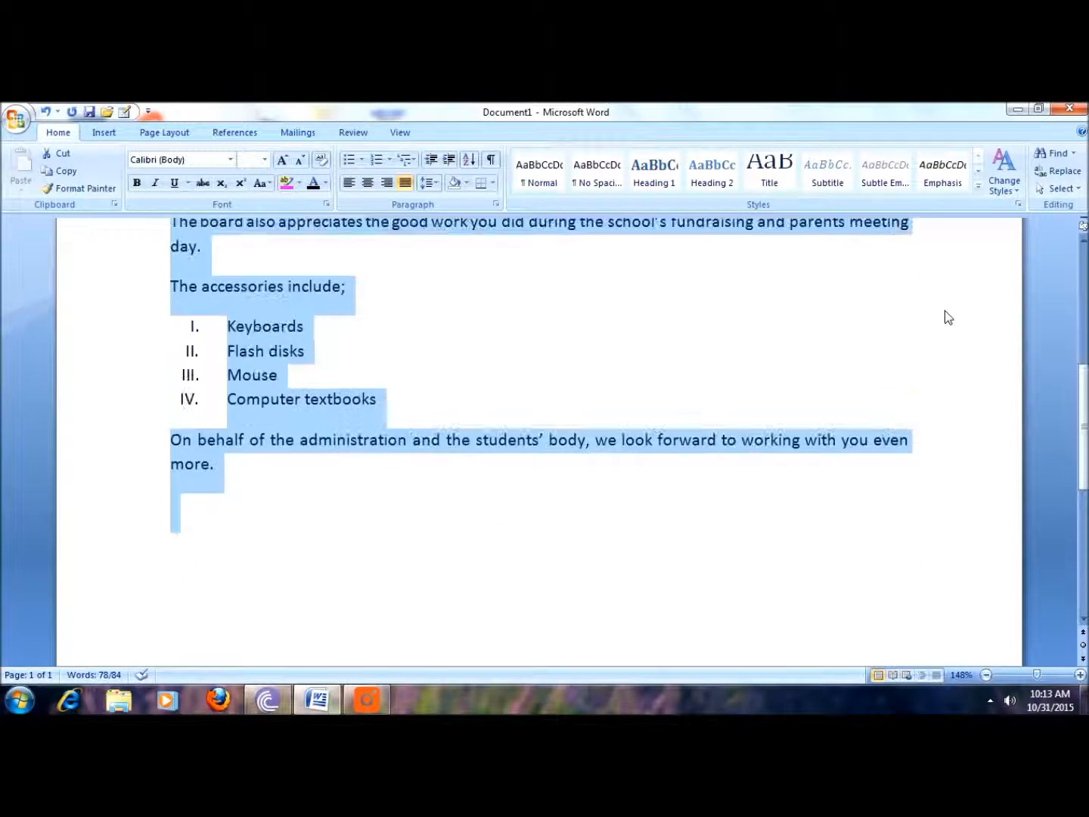